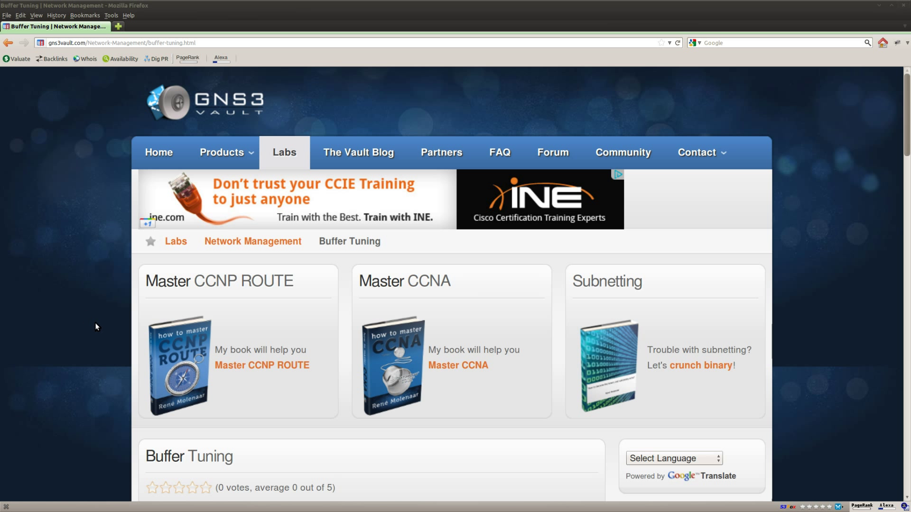
Scroll to the lab's Goal list and highlight 'automatic buffer tuning' for router Buffed
{"action": "scroll", "coordinate": [94, 322], "scroll_direction": "down", "scroll_amount": 5}
{"action": "left_click_drag", "start_coordinate": [234, 225], "coordinate": [132, 266]}
{"action": "scroll", "coordinate": [104, 345], "scroll_direction": "down", "scroll_amount": 6}
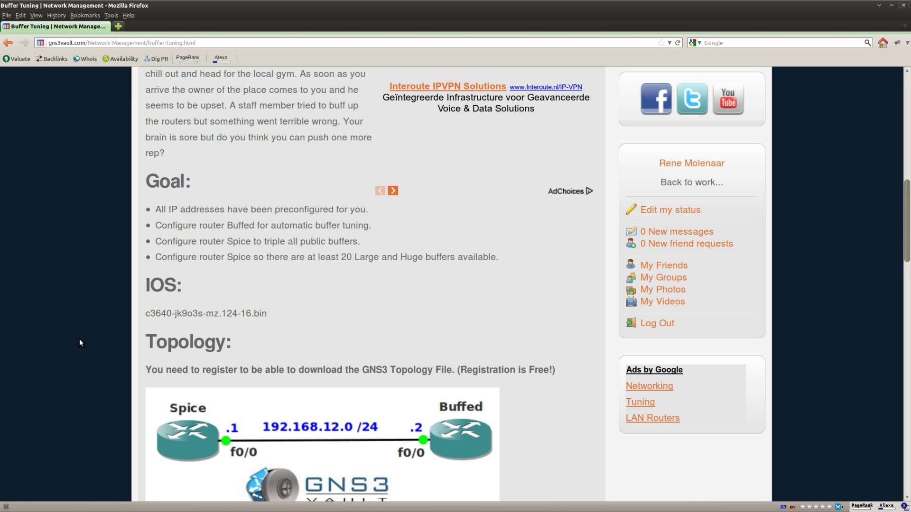
{"action": "scroll", "coordinate": [90, 352], "scroll_direction": "down", "scroll_amount": 1}
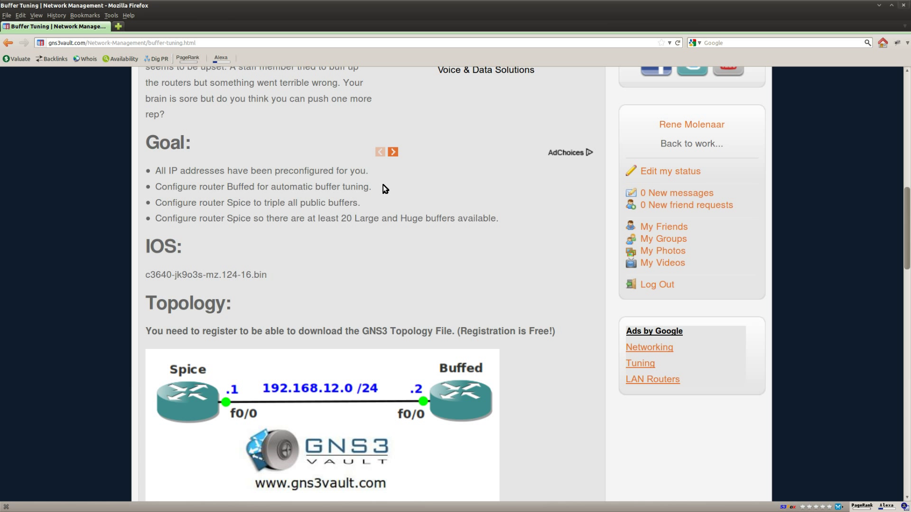
{"action": "left_click_drag", "start_coordinate": [382, 183], "coordinate": [155, 187]}
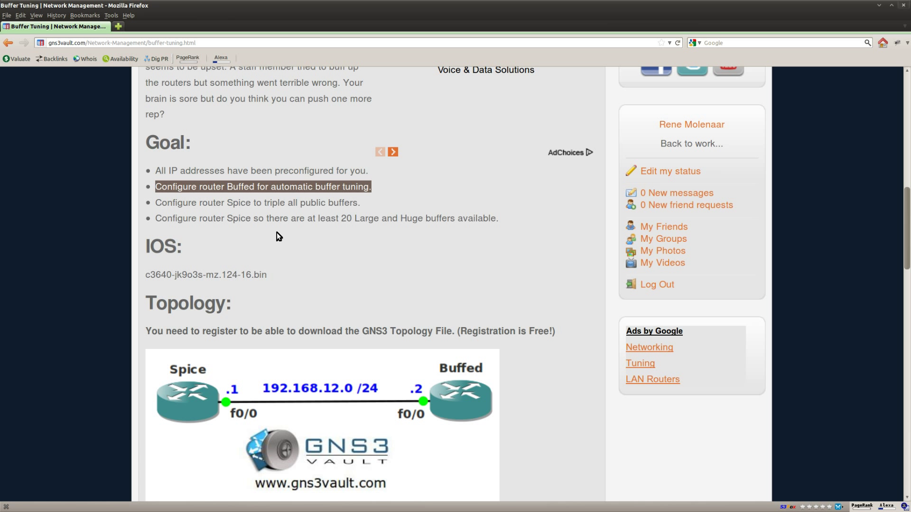
{"action": "left_click", "coordinate": [261, 197]}
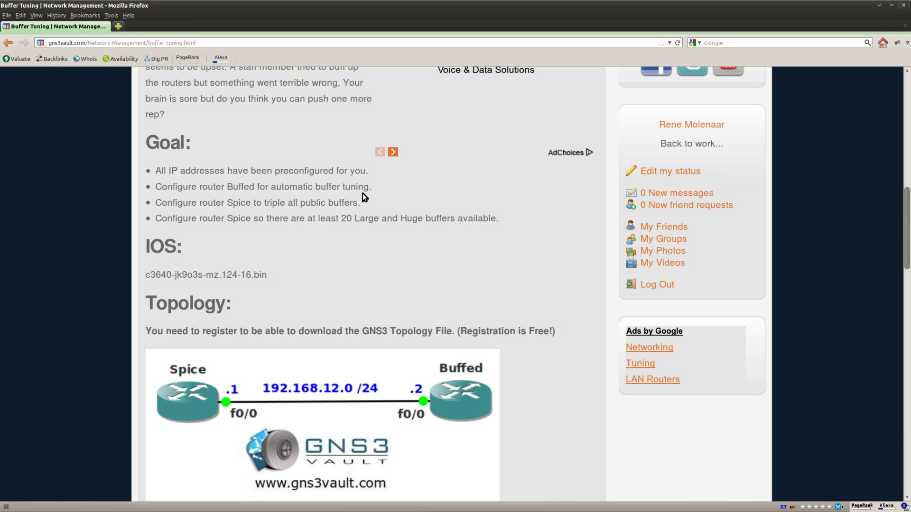
{"action": "left_click_drag", "start_coordinate": [369, 187], "coordinate": [272, 188]}
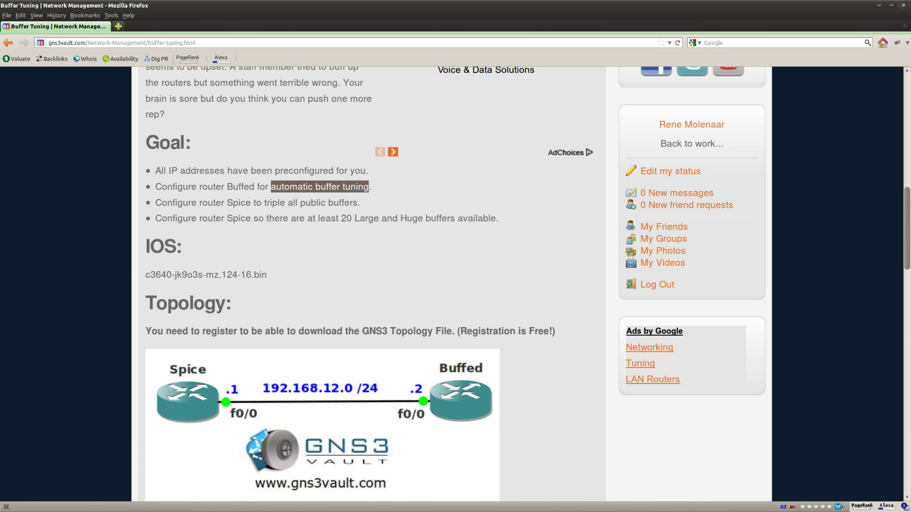
{"action": "key", "text": "alt+Tab"}
On the Buffed console, enter privileged mode and global configuration mode
{"action": "key", "text": "shift+Right"}
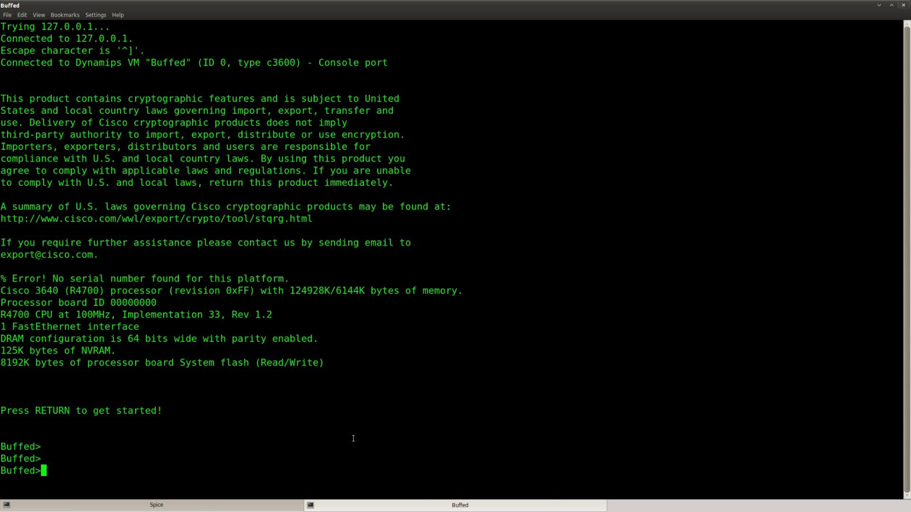
{"action": "key", "text": "Return"}
{"action": "key", "text": "Return"}
{"action": "type", "text": "ena"}
{"action": "key", "text": "Return"}
{"action": "type", "text": "conf t"}
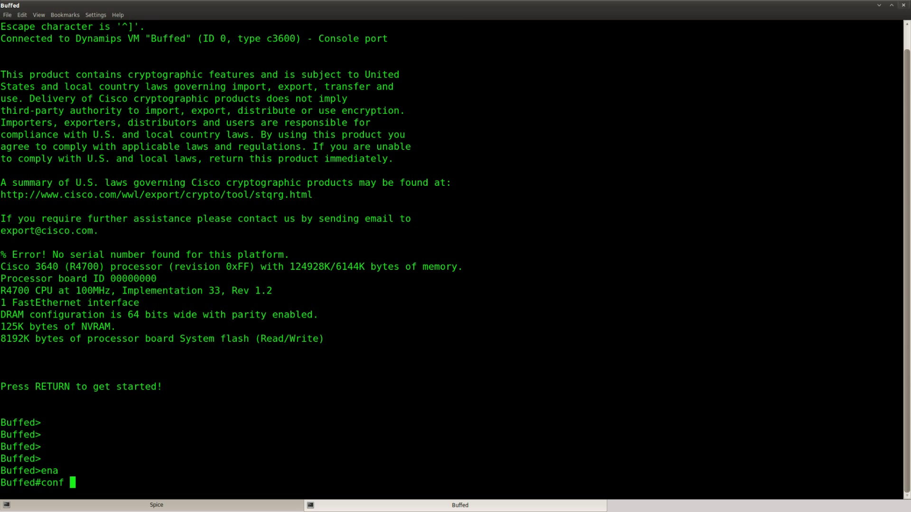
{"action": "key", "text": "Return"}
Apply 'buffers tune automatic', using ? help to find the syntax
{"action": "type", "text": "buff"}
{"action": "key", "text": "Tab"}
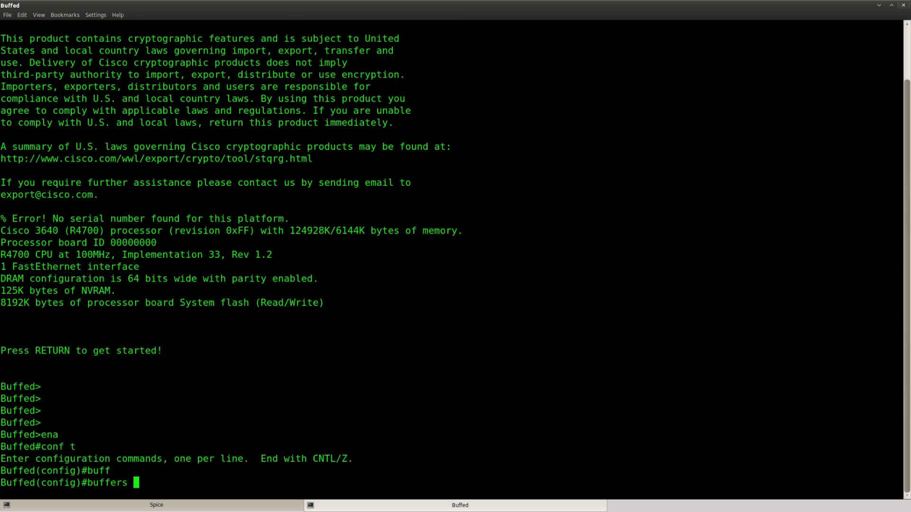
{"action": "type", "text": "?"}
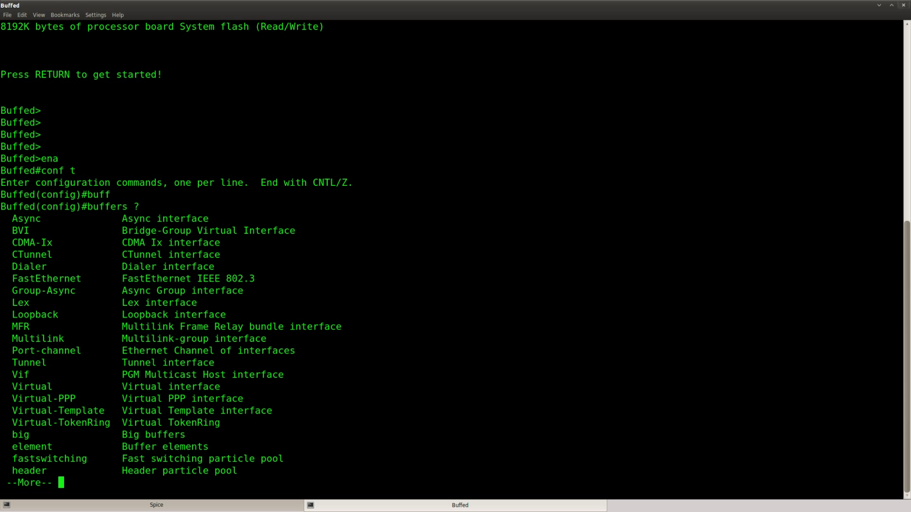
{"action": "key", "text": "space"}
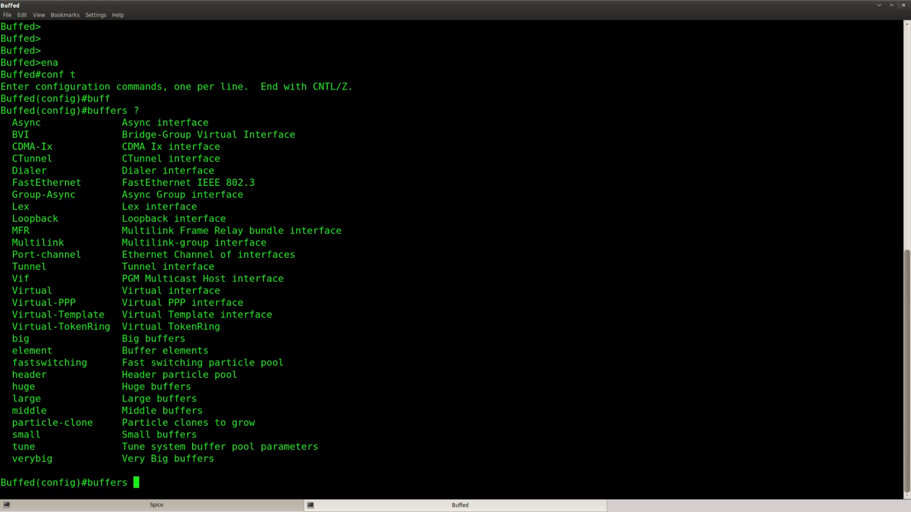
{"action": "type", "text": "tun"}
{"action": "key", "text": "Tab"}
{"action": "type", "text": "?"}
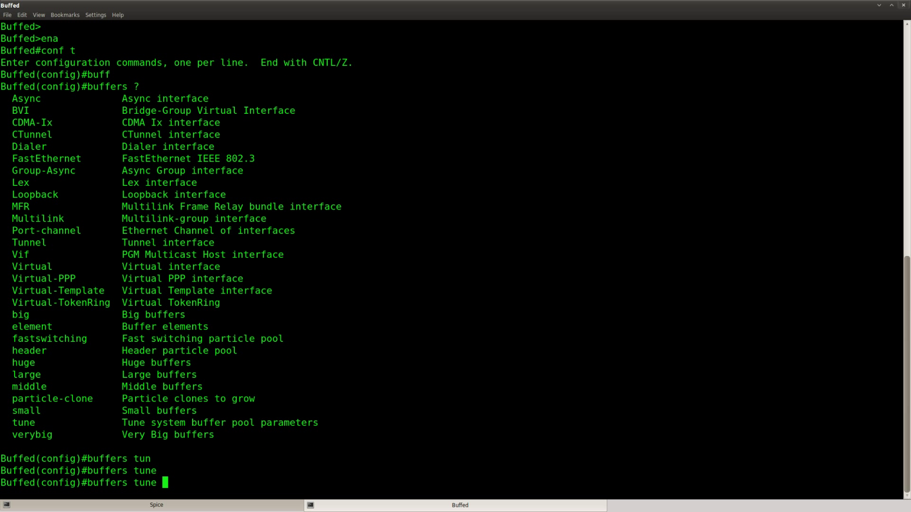
{"action": "type", "text": "auto"}
{"action": "key", "text": "Tab"}
{"action": "key", "text": "Return"}
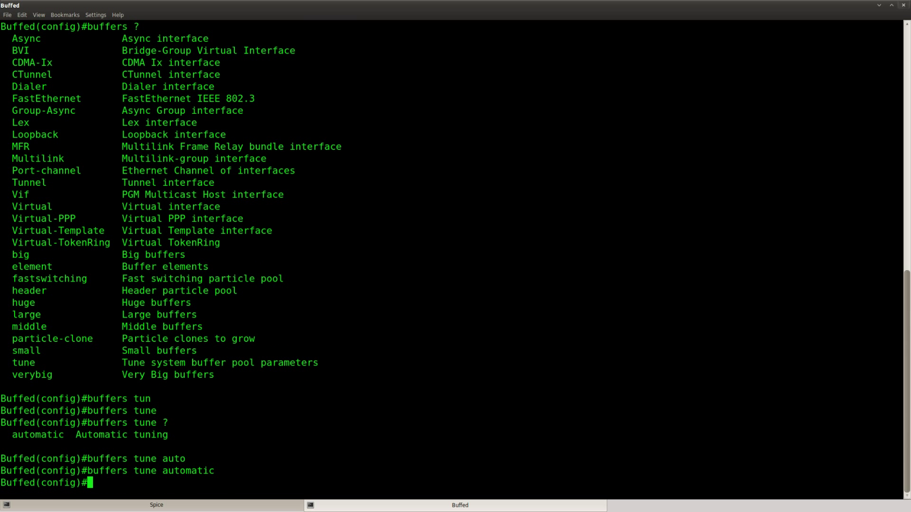
Leave configuration mode with Ctrl+Z and run show buffers
{"action": "key", "text": "ctrl+z"}
{"action": "type", "text": "sho"}
{"action": "key", "text": "Tab"}
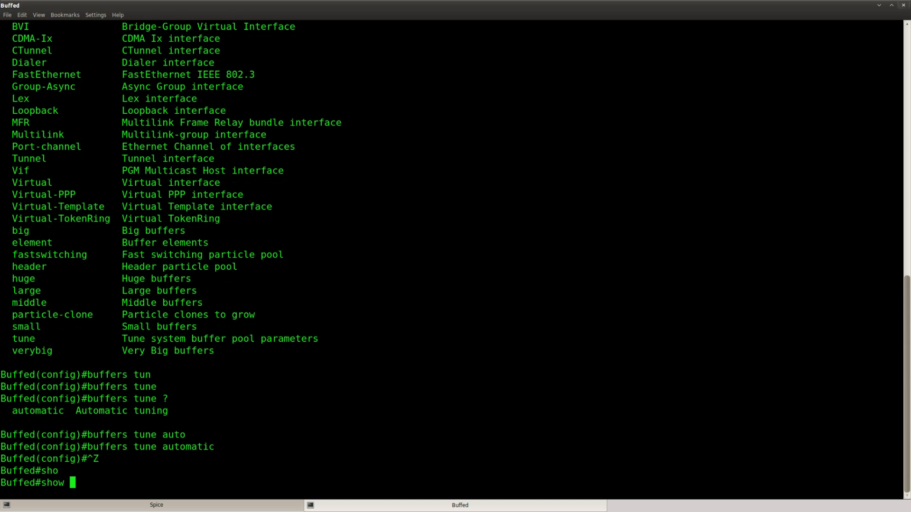
{"action": "type", "text": "buff"}
{"action": "key", "text": "Tab"}
{"action": "key", "text": "Return"}
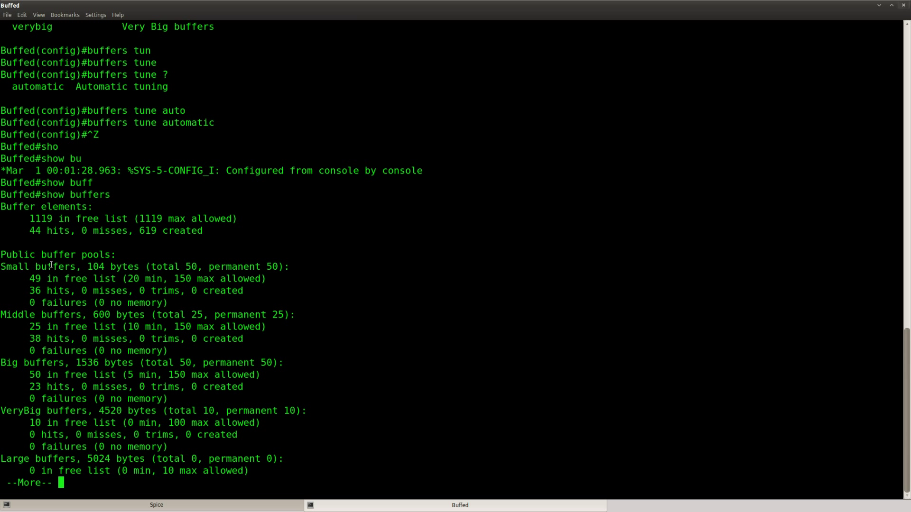
Highlight the Small, Middle, Big, VeryBig and Large pool names and page onward
{"action": "left_click_drag", "start_coordinate": [70, 267], "coordinate": [1, 268]}
{"action": "left_click_drag", "start_coordinate": [73, 315], "coordinate": [2, 304]}
{"action": "left_click_drag", "start_coordinate": [53, 362], "coordinate": [6, 362]}
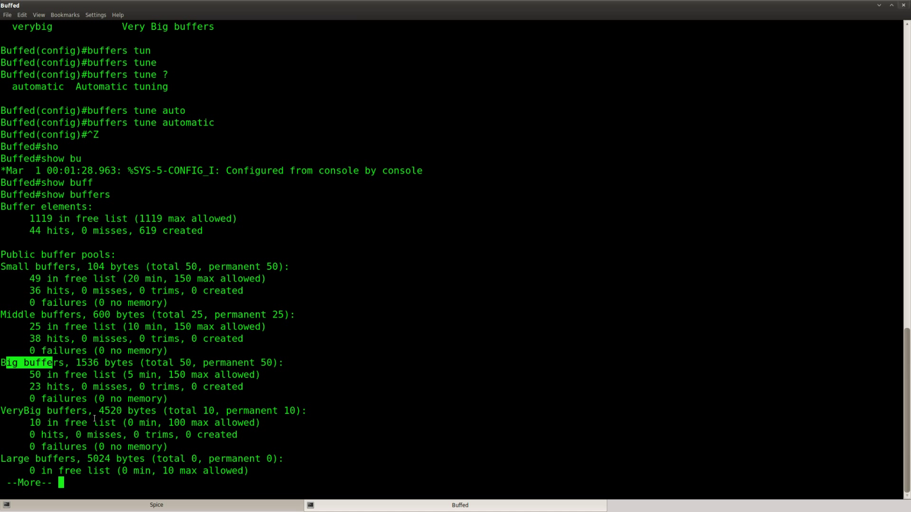
{"action": "left_click_drag", "start_coordinate": [86, 411], "coordinate": [24, 411]}
{"action": "left_click_drag", "start_coordinate": [77, 459], "coordinate": [6, 459]}
{"action": "key", "text": "Return"}
{"action": "key", "text": "Return"}
{"action": "key", "text": "Return"}
{"action": "key", "text": "Return"}
{"action": "key", "text": "Return"}
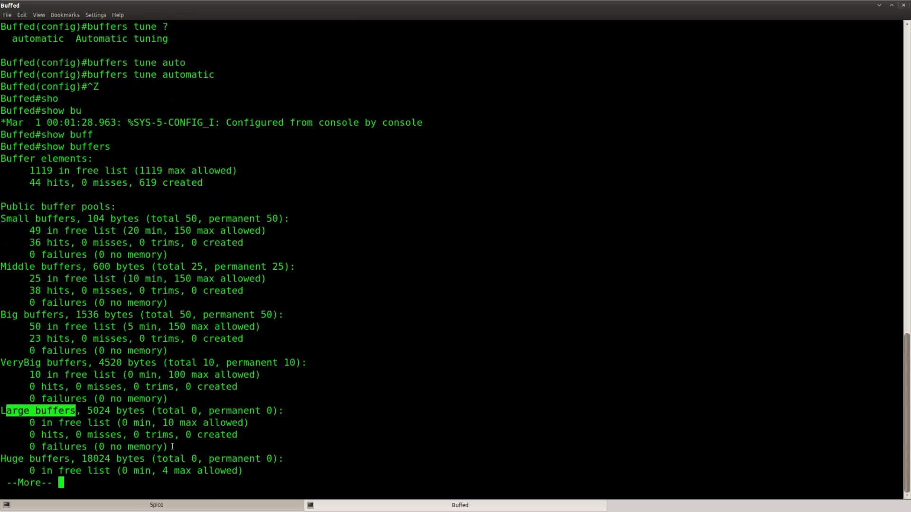
{"action": "key", "text": "Return"}
{"action": "key", "text": "Return"}
{"action": "key", "text": "Return"}
{"action": "key", "text": "Return"}
{"action": "key", "text": "Return"}
{"action": "key", "text": "Return"}
{"action": "left_click", "coordinate": [222, 409]}
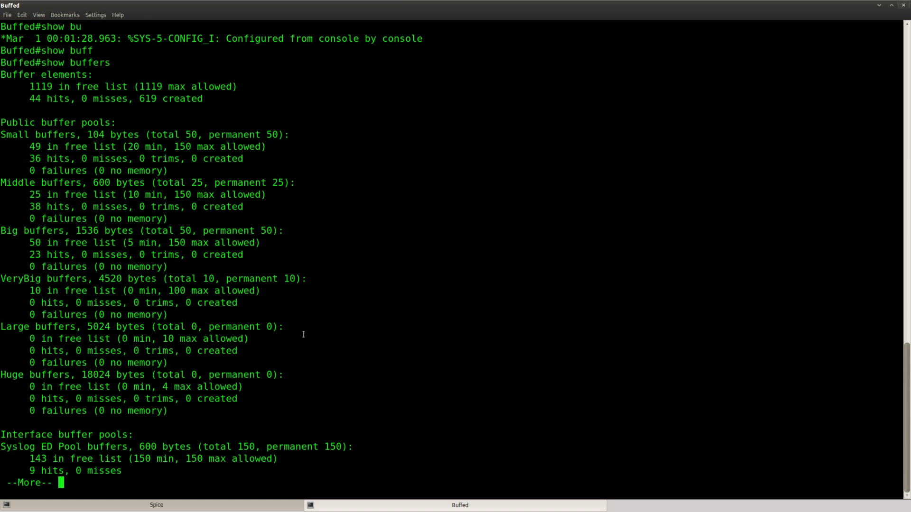
Page through the interface and particle pool output back to the prompt
{"action": "key", "text": "Return"}
{"action": "key", "text": "Return"}
{"action": "key", "text": "Return"}
{"action": "key", "text": "Return"}
{"action": "key", "text": "Return"}
{"action": "key", "text": "Return"}
{"action": "key", "text": "Return"}
{"action": "key", "text": "Return"}
{"action": "key", "text": "Return"}
{"action": "key", "text": "Return"}
{"action": "key", "text": "Return"}
{"action": "key", "text": "Return"}
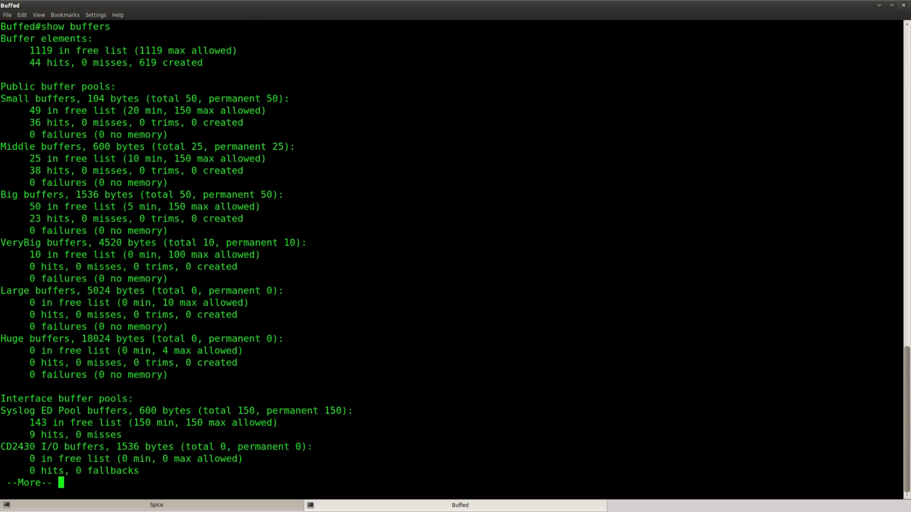
{"action": "key", "text": "Return"}
{"action": "key", "text": "Return"}
{"action": "key", "text": "Return"}
{"action": "key", "text": "Return"}
{"action": "key", "text": "Return"}
{"action": "key", "text": "Return"}
{"action": "key", "text": "Return"}
{"action": "key", "text": "Return"}
{"action": "key", "text": "Return"}
{"action": "key", "text": "Return"}
{"action": "key", "text": "Return"}
{"action": "key", "text": "Return"}
{"action": "key", "text": "Return"}
{"action": "key", "text": "Return"}
{"action": "key", "text": "Return"}
{"action": "key", "text": "Return"}
{"action": "key", "text": "Return"}
{"action": "key", "text": "Return"}
{"action": "key", "text": "Return"}
{"action": "key", "text": "Return"}
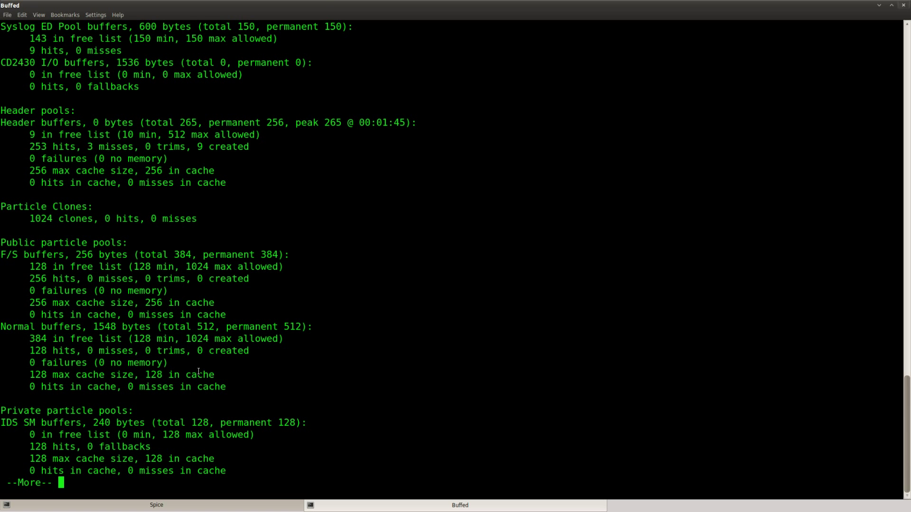
{"action": "key", "text": "Return"}
{"action": "key", "text": "Return"}
{"action": "key", "text": "Return"}
{"action": "key", "text": "Return"}
{"action": "key", "text": "Return"}
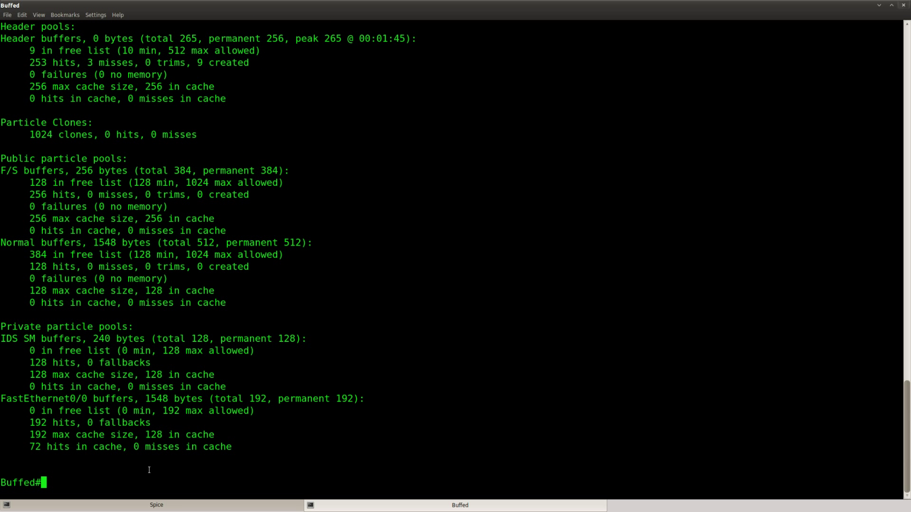
{"action": "key", "text": "Return"}
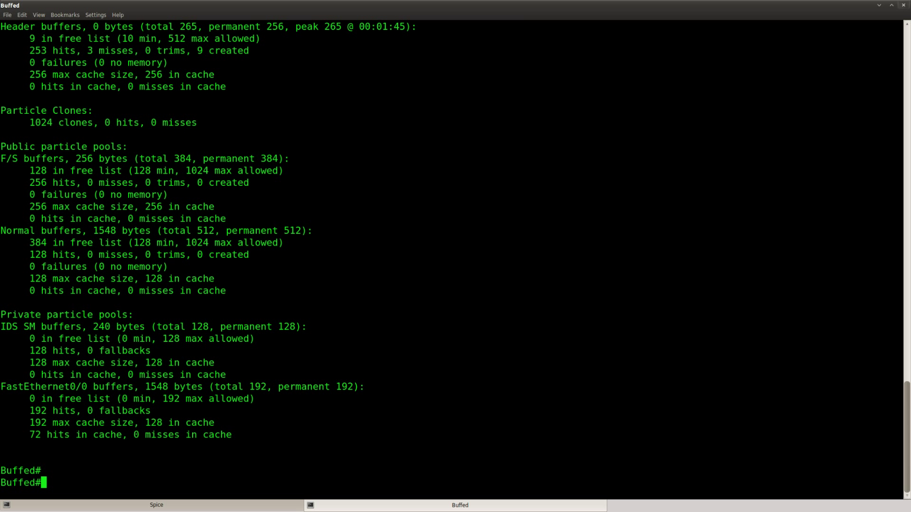
{"action": "key", "text": "alt+Tab"}
Highlight 'triple all public buffers' in the third Goal bullet for router Spice
{"action": "left_click_drag", "start_coordinate": [360, 203], "coordinate": [158, 204]}
{"action": "left_click", "coordinate": [233, 197]}
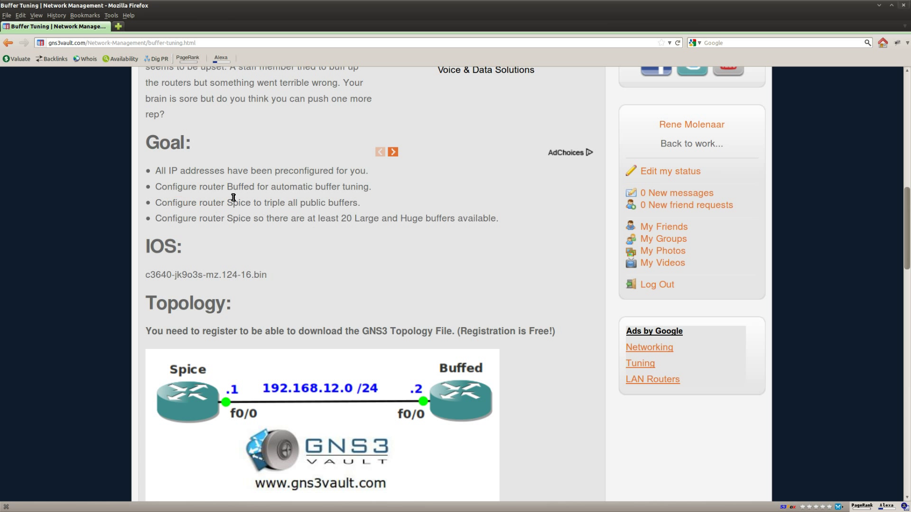
{"action": "double_click", "coordinate": [234, 202]}
{"action": "left_click", "coordinate": [266, 203]}
{"action": "left_click_drag", "start_coordinate": [266, 203], "coordinate": [353, 203]}
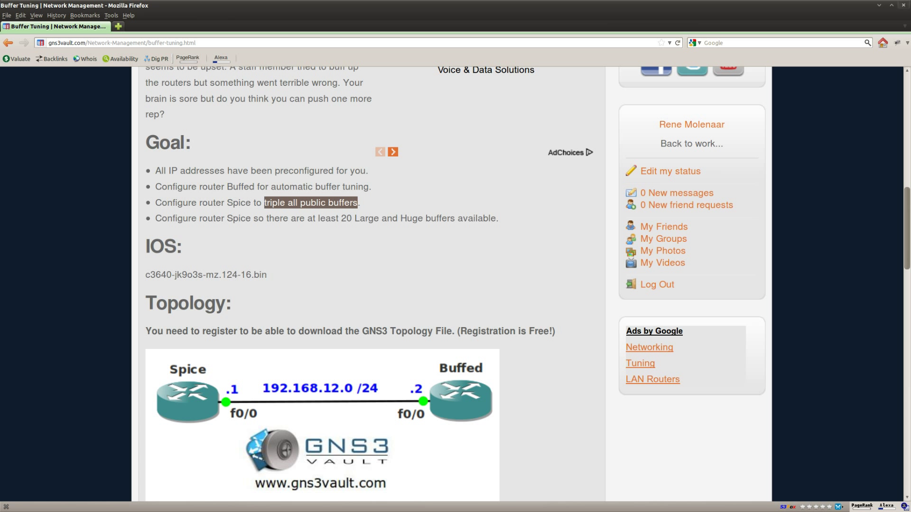
{"action": "key", "text": "alt+Tab"}
{"action": "left_click", "coordinate": [174, 508]}
On Spice, enter privileged mode and run show buffers
{"action": "type", "text": "e>e"}
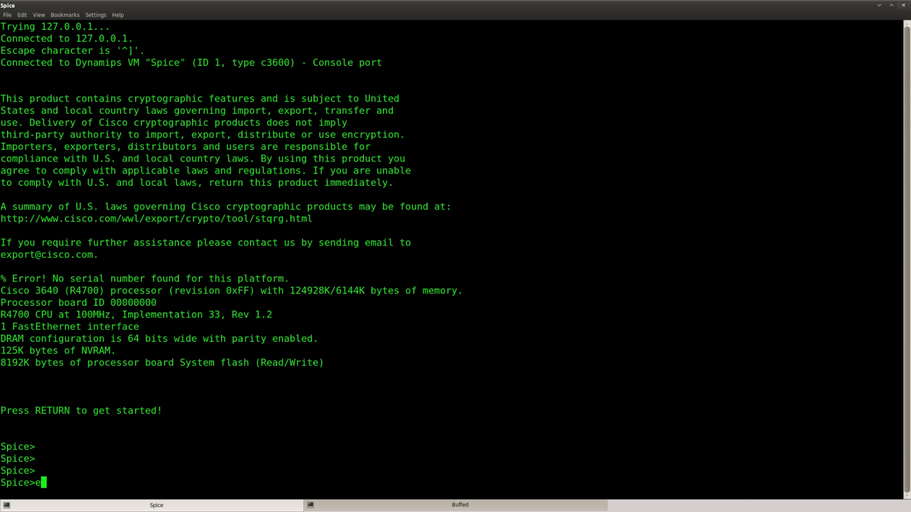
{"action": "type", "text": "na"}
{"action": "key", "text": "Return"}
{"action": "key", "text": "Return"}
{"action": "type", "text": "sho"}
{"action": "key", "text": "Tab"}
{"action": "type", "text": "buf"}
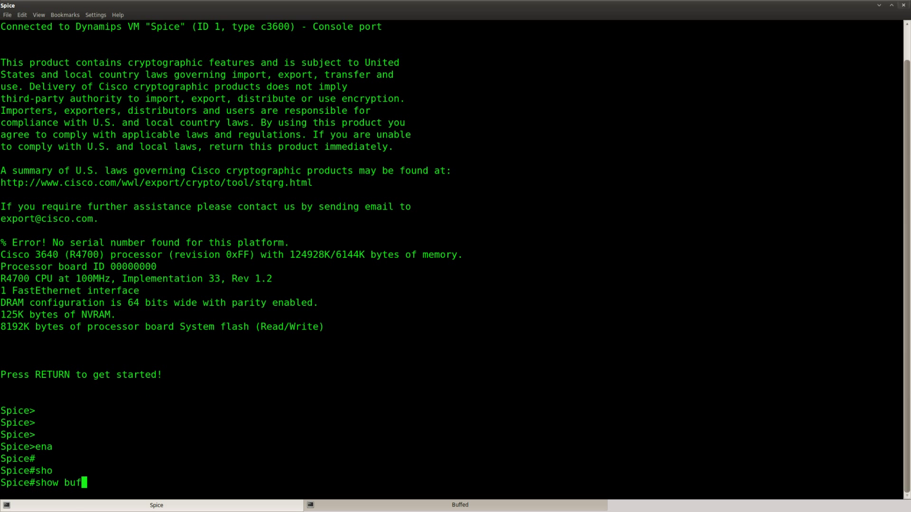
{"action": "type", "text": "f"}
{"action": "key", "text": "Tab"}
{"action": "key", "text": "Return"}
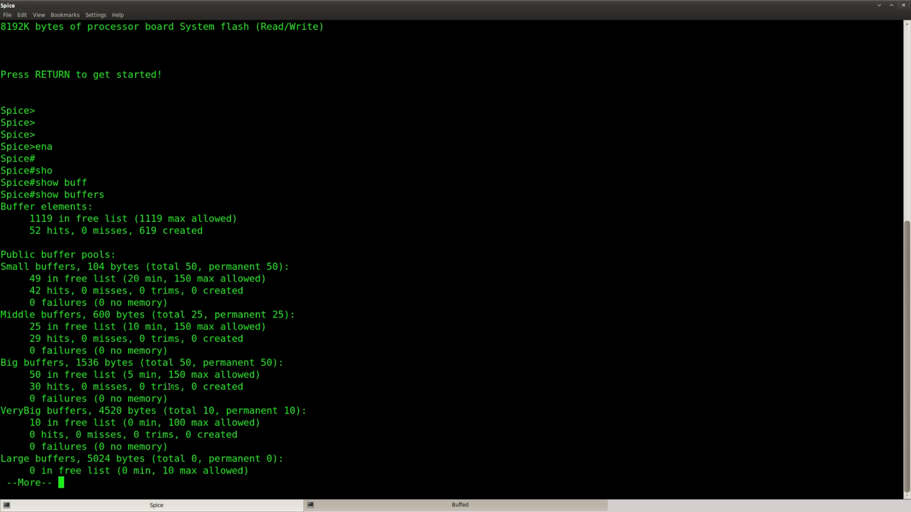
{"action": "key", "text": "Return"}
{"action": "key", "text": "Return"}
{"action": "key", "text": "Return"}
{"action": "key", "text": "Return"}
{"action": "key", "text": "Return"}
{"action": "key", "text": "Return"}
{"action": "key", "text": "Return"}
{"action": "key", "text": "Return"}
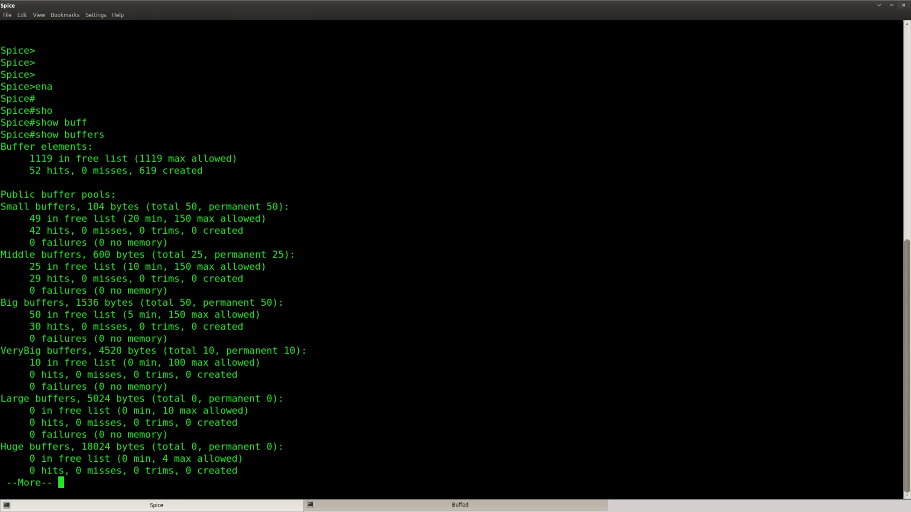
Mark the Small, Middle, Big, VeryBig, Large and Huge pool names in the listing
{"action": "double_click", "coordinate": [11, 171]}
{"action": "double_click", "coordinate": [14, 218]}
{"action": "double_click", "coordinate": [12, 267]}
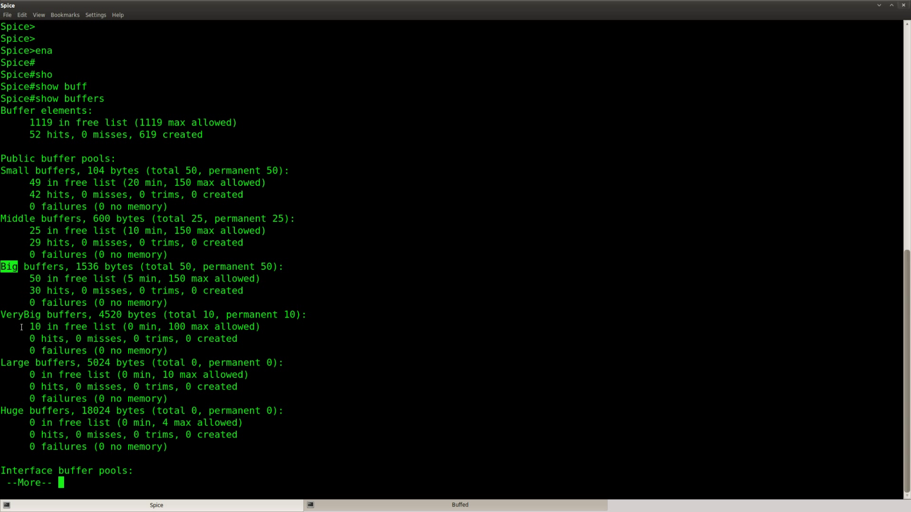
{"action": "left_click", "coordinate": [19, 313]}
{"action": "double_click", "coordinate": [19, 314]}
{"action": "double_click", "coordinate": [12, 362]}
{"action": "double_click", "coordinate": [12, 410]}
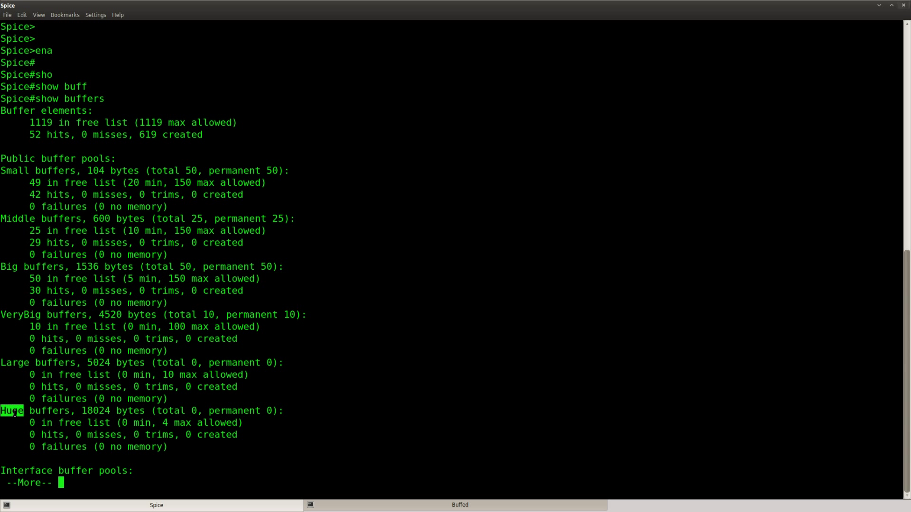
Finish the listing and mark the public pool totals: Small 50, Middle 25, Big 50, VeryBig 10
{"action": "key", "text": "Return"}
{"action": "key", "text": "Return"}
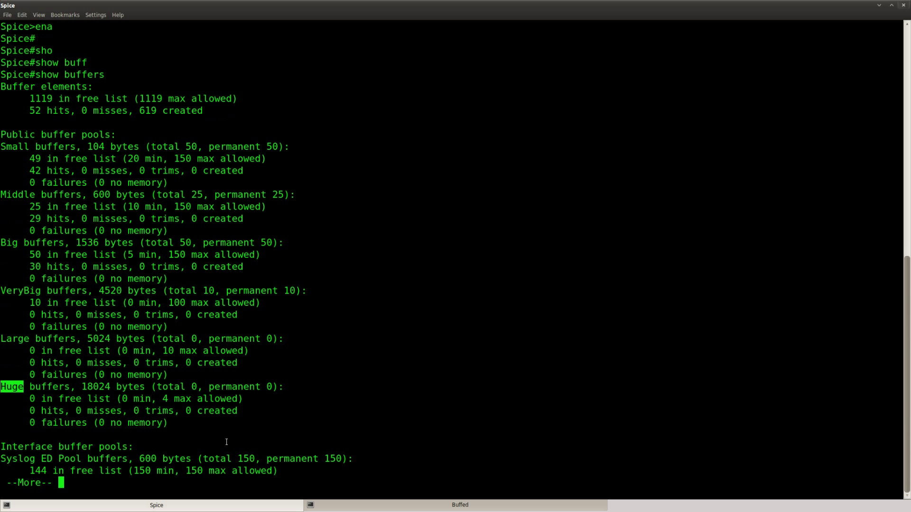
{"action": "key", "text": "Return"}
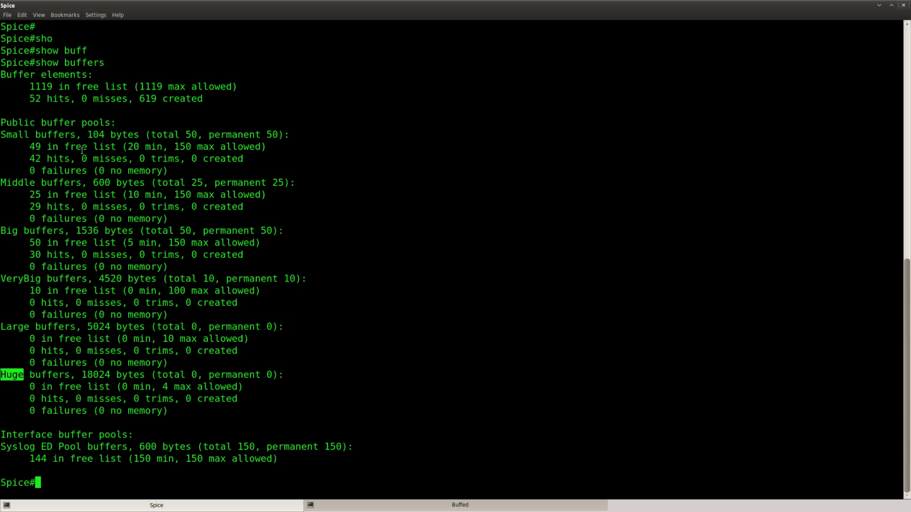
{"action": "left_click", "coordinate": [197, 135]}
{"action": "double_click", "coordinate": [191, 134]}
{"action": "double_click", "coordinate": [197, 183]}
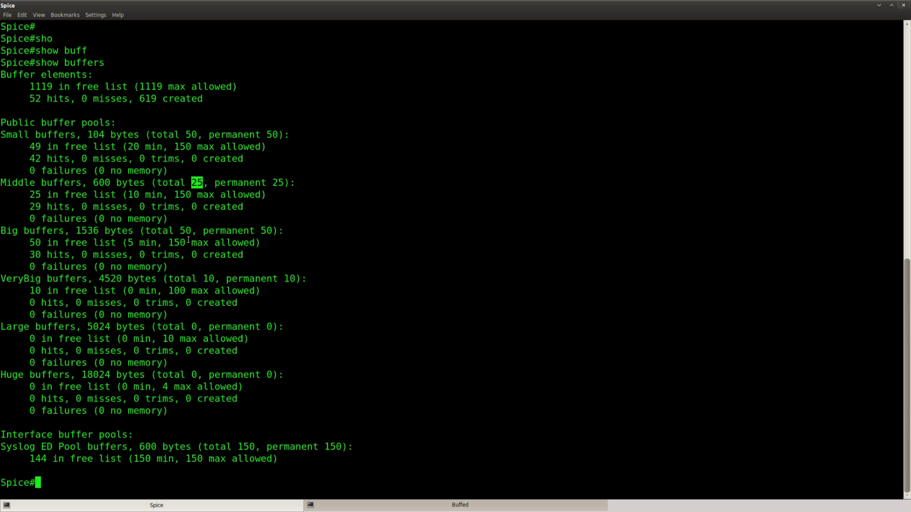
{"action": "left_click", "coordinate": [186, 232]}
{"action": "double_click", "coordinate": [185, 230]}
{"action": "double_click", "coordinate": [208, 280]}
{"action": "left_click", "coordinate": [173, 346]}
Enter configuration mode and try 'buffers small 150', which is rejected
{"action": "type", "text": "conf t"}
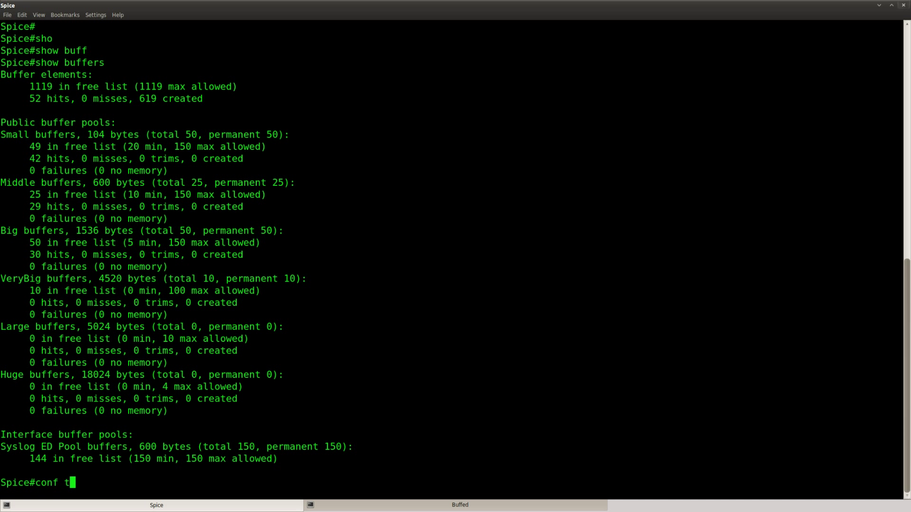
{"action": "key", "text": "Return"}
{"action": "type", "text": "buffers "}
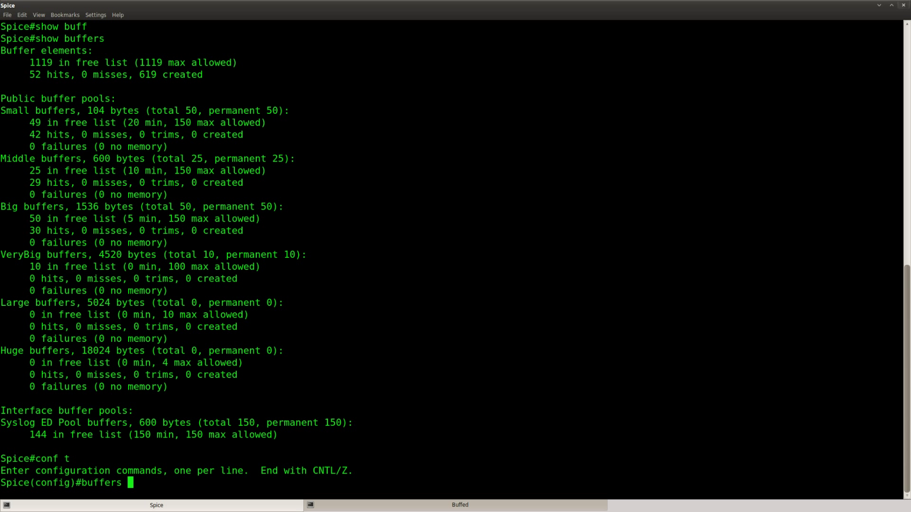
{"action": "type", "text": "small"}
{"action": "key", "text": "Tab"}
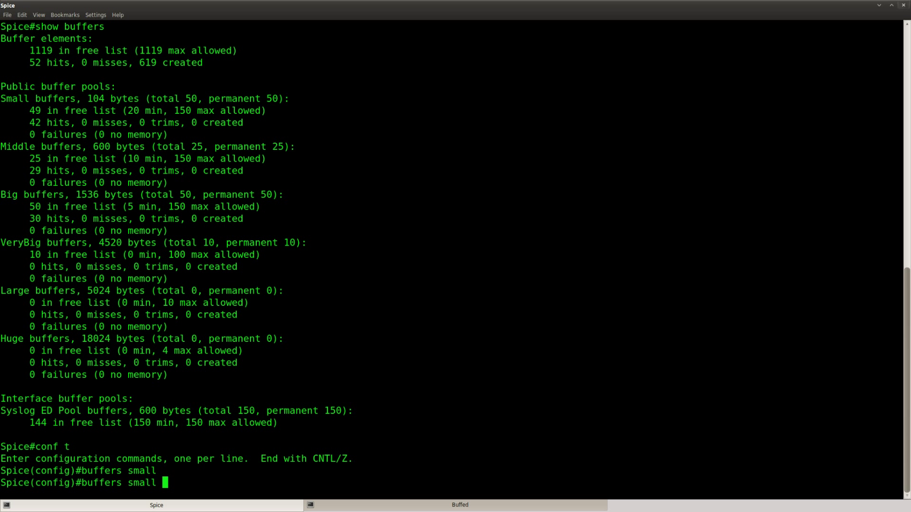
{"action": "double_click", "coordinate": [192, 99]}
{"action": "left_click", "coordinate": [220, 380]}
{"action": "type", "text": "150"}
{"action": "key", "text": "Return"}
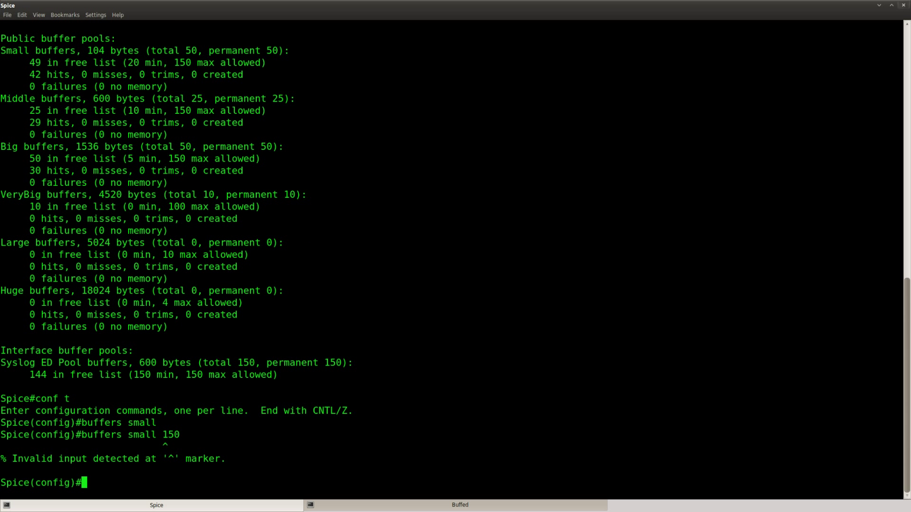
Use 'buffers small ?' help to review the max-free and permanent options, completing 'permanent'
{"action": "key", "text": "Up"}
{"action": "key", "text": "BackSpace"}
{"action": "key", "text": "BackSpace"}
{"action": "key", "text": "BackSpace"}
{"action": "type", "text": "?"}
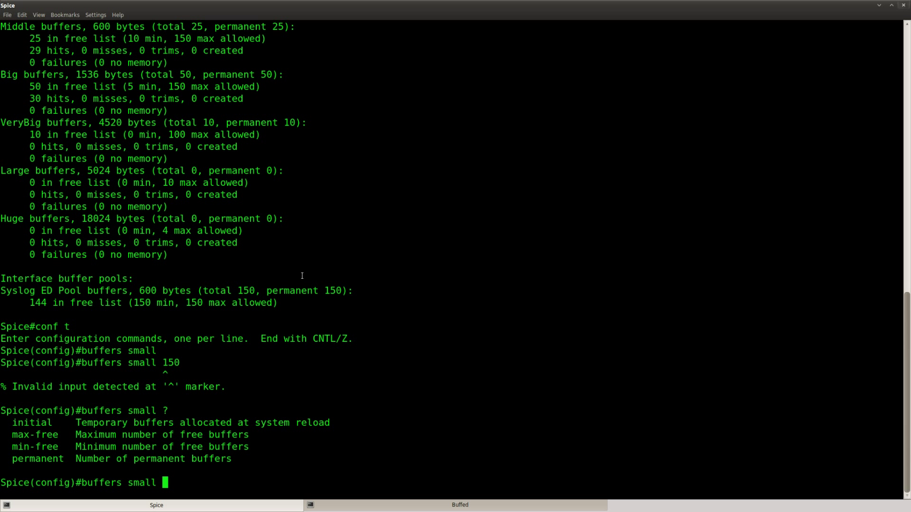
{"action": "scroll", "coordinate": [202, 166], "scroll_direction": "up", "scroll_amount": 3}
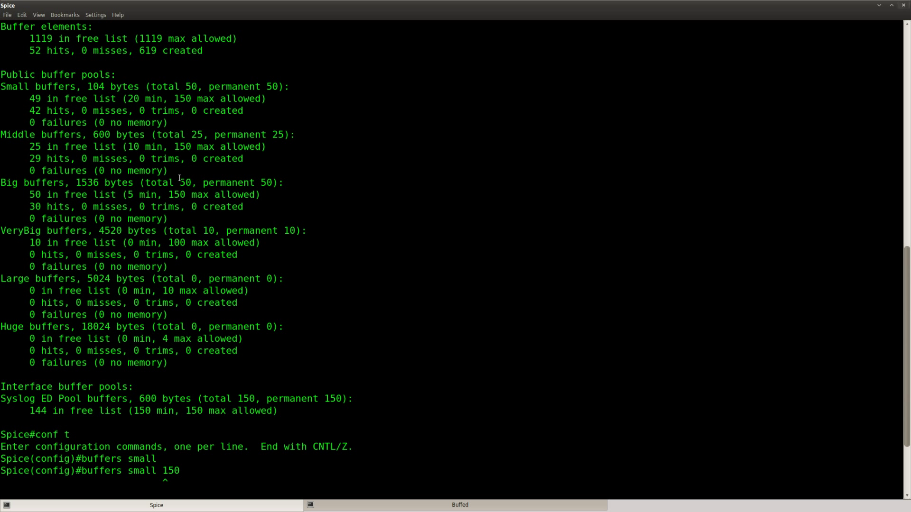
{"action": "type", "text": "buffers small ?"}
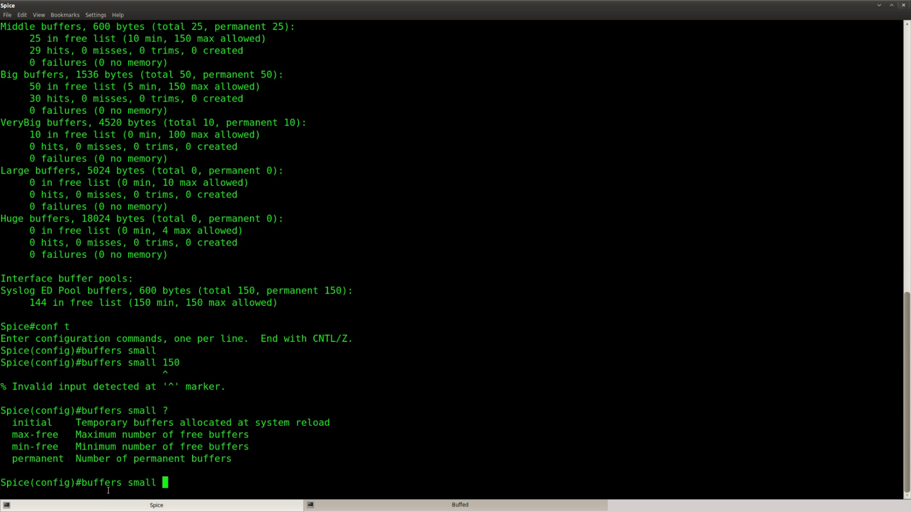
{"action": "mouse_move", "coordinate": [250, 435]}
{"action": "left_mouse_down"}
{"action": "mouse_move", "coordinate": [13, 437]}
{"action": "mouse_move", "coordinate": [173, 447]}
{"action": "mouse_move", "coordinate": [18, 448]}
{"action": "left_mouse_up"}
{"action": "left_click_drag", "start_coordinate": [243, 459], "coordinate": [10, 458]}
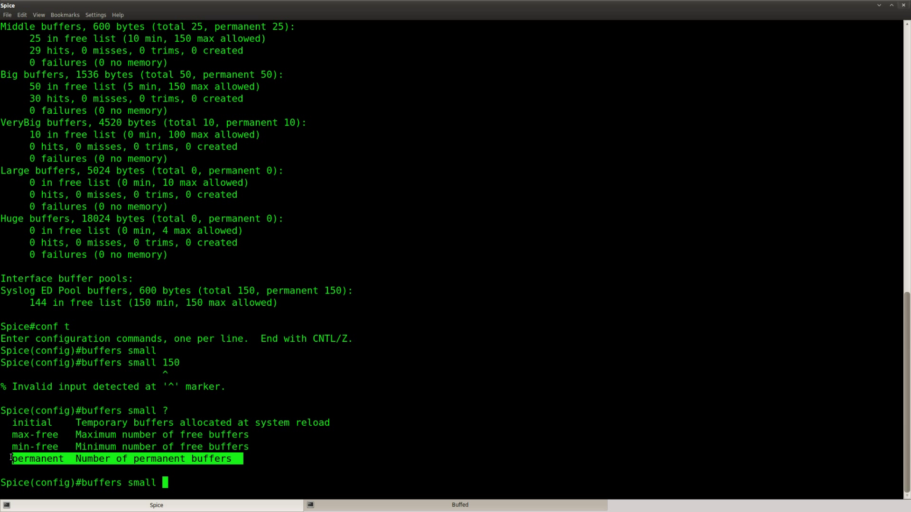
{"action": "left_click", "coordinate": [217, 465]}
{"action": "type", "text": "p"}
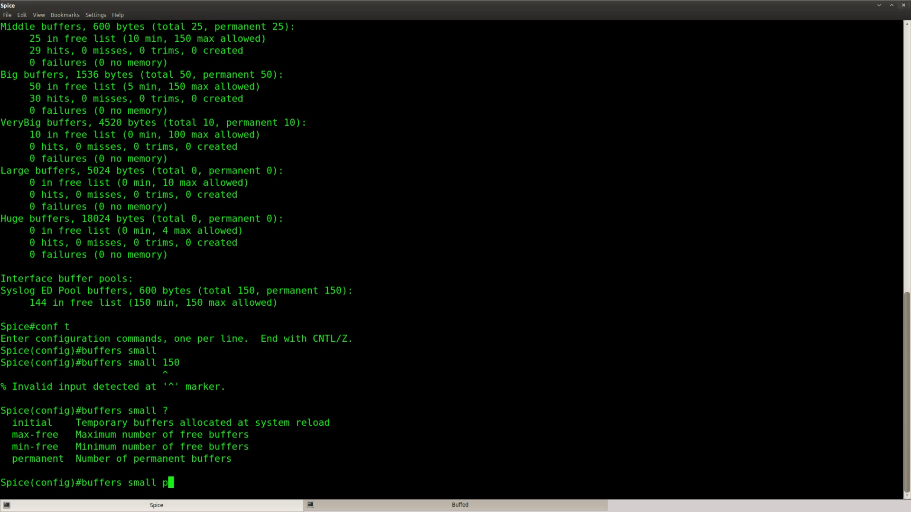
{"action": "type", "text": "erm"}
{"action": "key", "text": "Tab"}
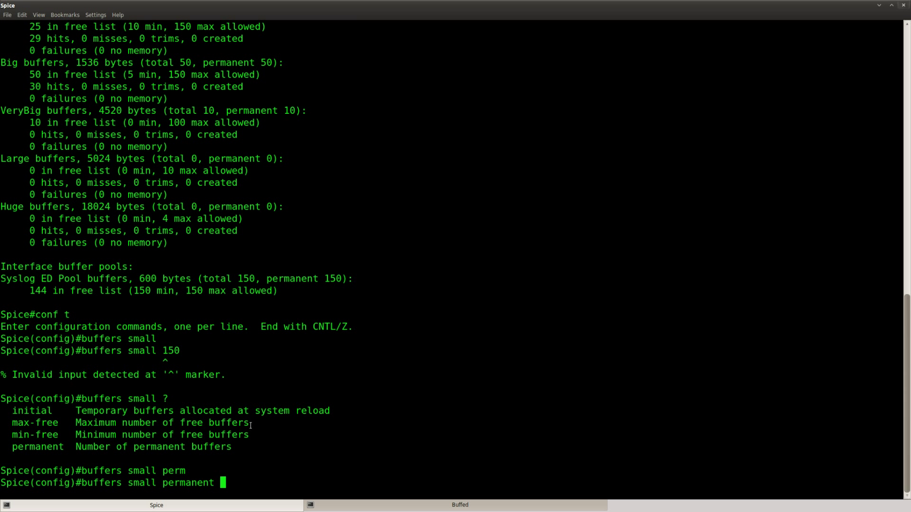
Apply 'buffers small permanent 150' and start 'do show buffers'
{"action": "left_click_drag", "start_coordinate": [249, 423], "coordinate": [14, 423]}
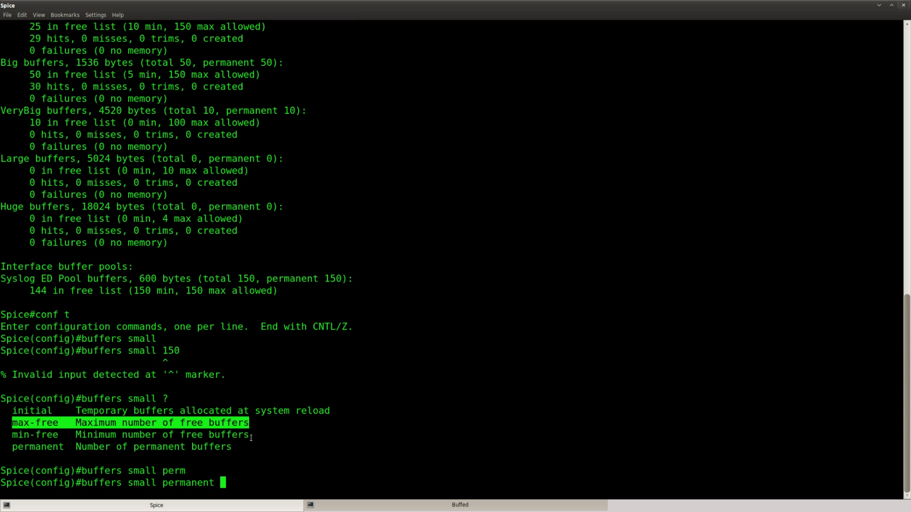
{"action": "left_click_drag", "start_coordinate": [249, 434], "coordinate": [13, 435]}
{"action": "left_click", "coordinate": [339, 410]}
{"action": "left_click_drag", "start_coordinate": [298, 410], "coordinate": [53, 411]}
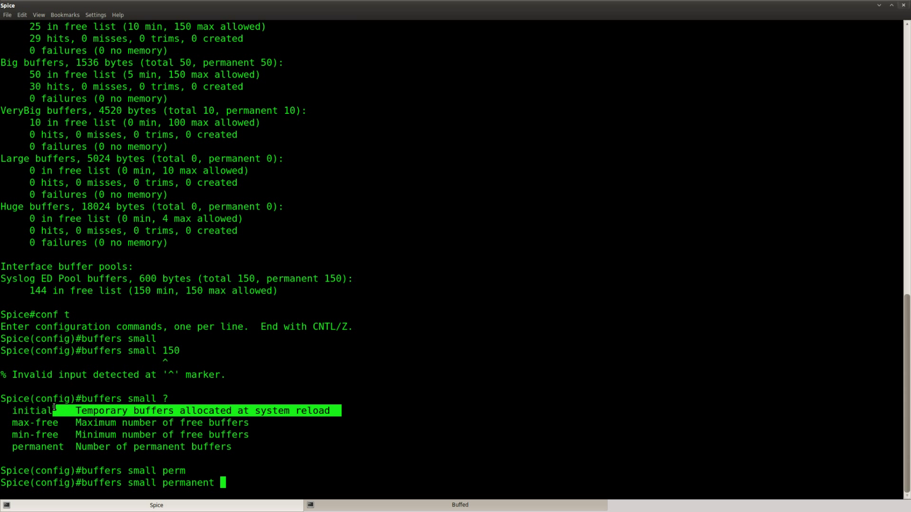
{"action": "left_click", "coordinate": [231, 447]}
{"action": "type", "text": "?"}
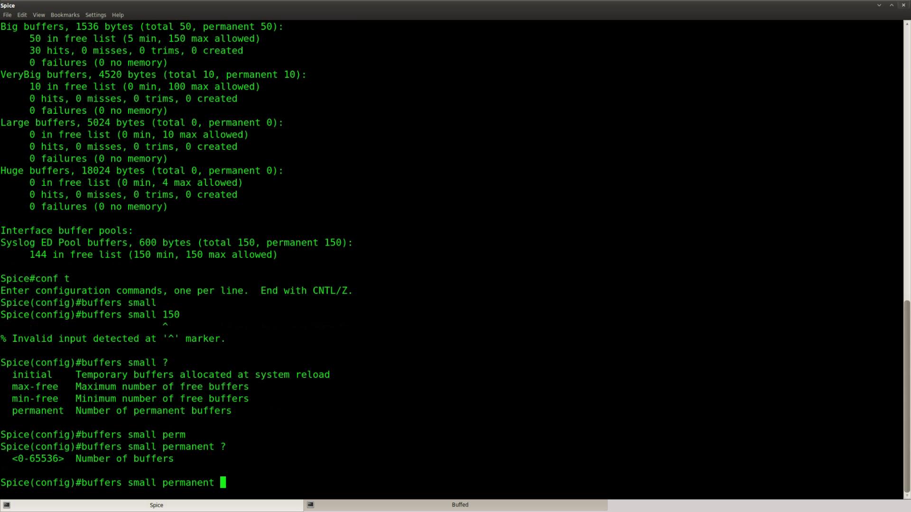
{"action": "type", "text": "150"}
{"action": "key", "text": "Return"}
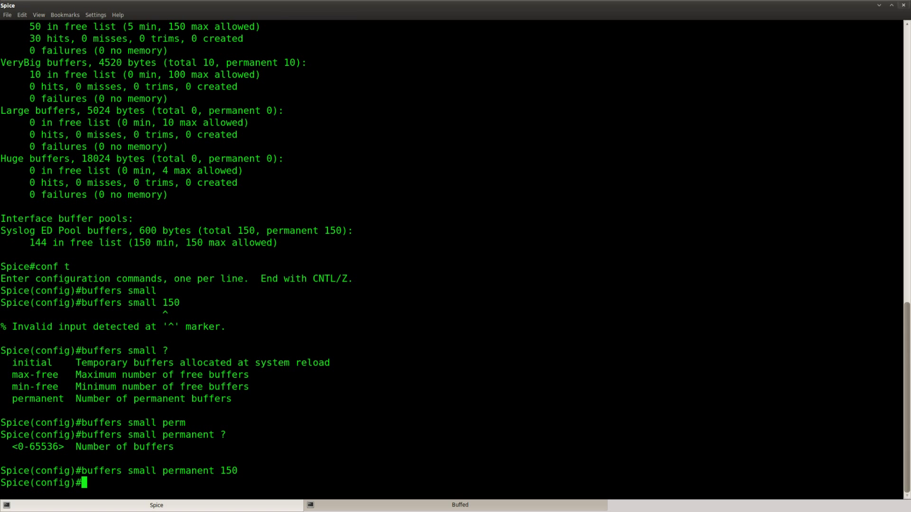
{"action": "key", "text": "Return"}
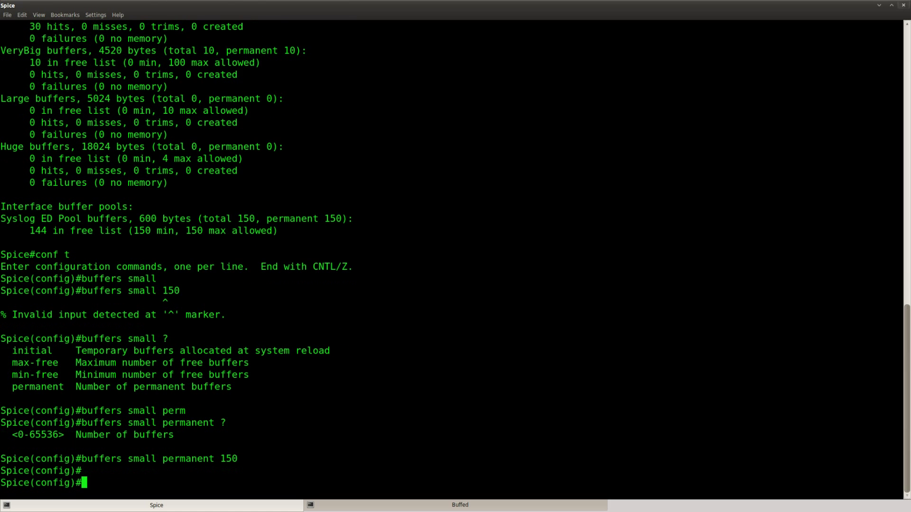
{"action": "key", "text": "Return"}
{"action": "type", "text": "do show buffers"}
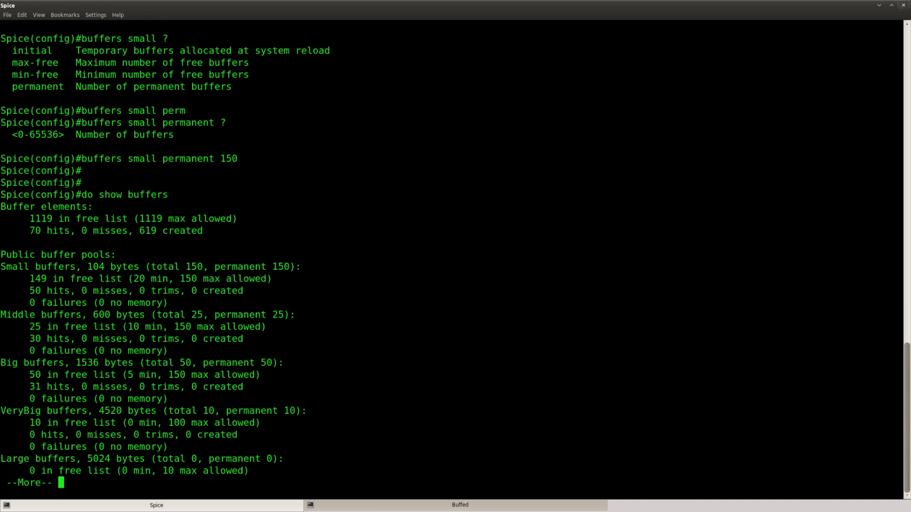
Confirm the Small total of 150, then apply 'buffers middle permanent 75'
{"action": "left_click_drag", "start_coordinate": [290, 266], "coordinate": [186, 265]}
{"action": "left_click", "coordinate": [229, 386]}
{"action": "key", "text": "space"}
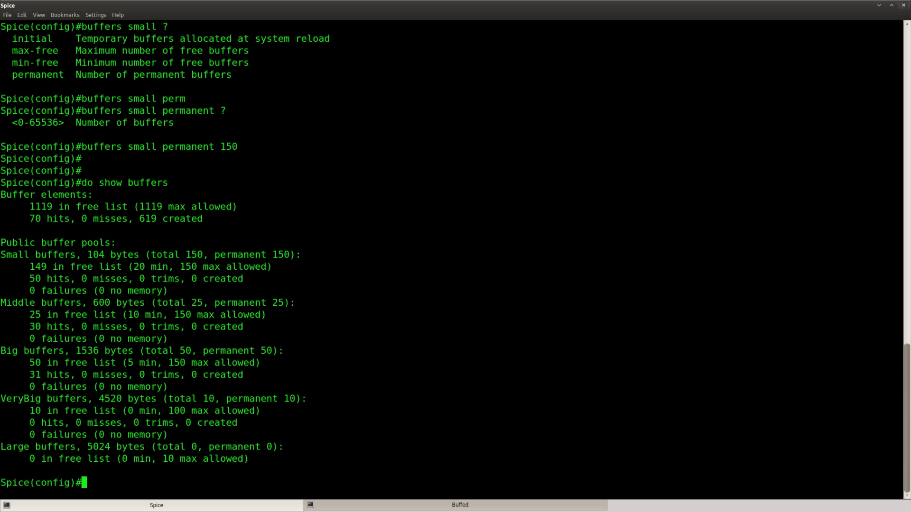
{"action": "key", "text": "Up"}
{"action": "key", "text": "Up"}
{"action": "key", "text": "BackSpace"}
{"action": "key", "text": "BackSpace"}
{"action": "key", "text": "BackSpace"}
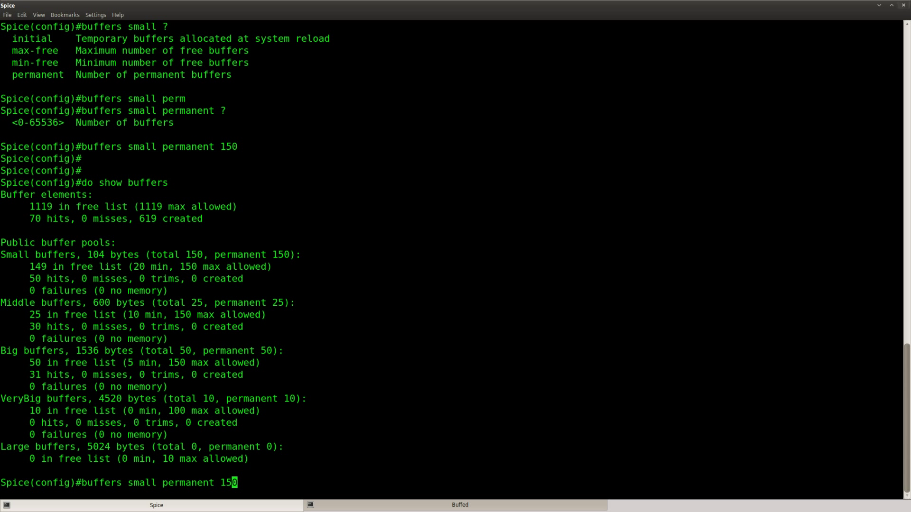
{"action": "type", "text": "75"}
{"action": "key", "text": "Left"}
{"action": "key", "text": "Left"}
{"action": "key", "text": "Left"}
{"action": "key", "text": "Left"}
{"action": "key", "text": "Left"}
{"action": "key", "text": "Left"}
{"action": "key", "text": "Left"}
{"action": "key", "text": "Left"}
{"action": "key", "text": "Left"}
{"action": "key", "text": "Left"}
{"action": "key", "text": "Left"}
{"action": "key", "text": "Left"}
{"action": "key", "text": "BackSpace"}
{"action": "key", "text": "BackSpace"}
{"action": "key", "text": "BackSpace"}
{"action": "key", "text": "BackSpace"}
{"action": "key", "text": "BackSpace"}
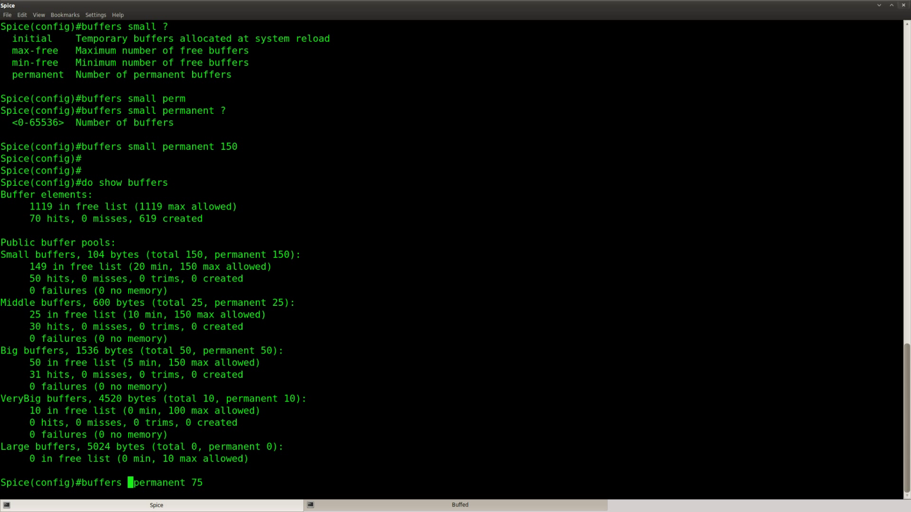
{"action": "type", "text": "middle"}
{"action": "key", "text": "Return"}
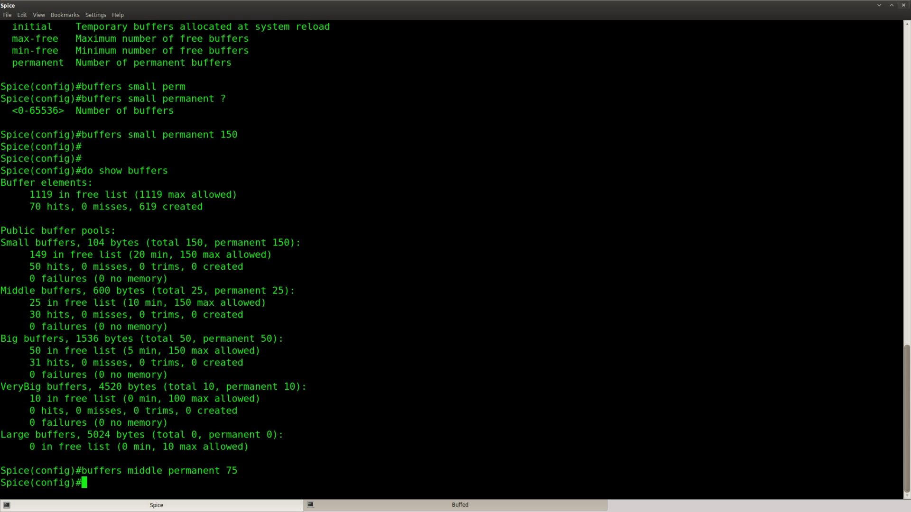
Rerun show buffers to confirm the Middle total of 75 and note Big at 50
{"action": "key", "text": "Up"}
{"action": "key", "text": "Up"}
{"action": "key", "text": "Return"}
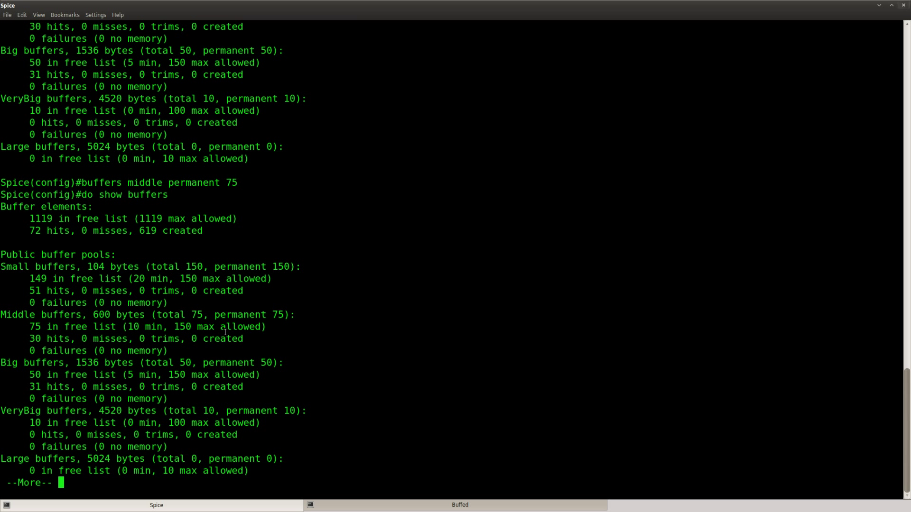
{"action": "left_click_drag", "start_coordinate": [289, 314], "coordinate": [166, 315]}
{"action": "left_click", "coordinate": [214, 404]}
{"action": "key", "text": "space"}
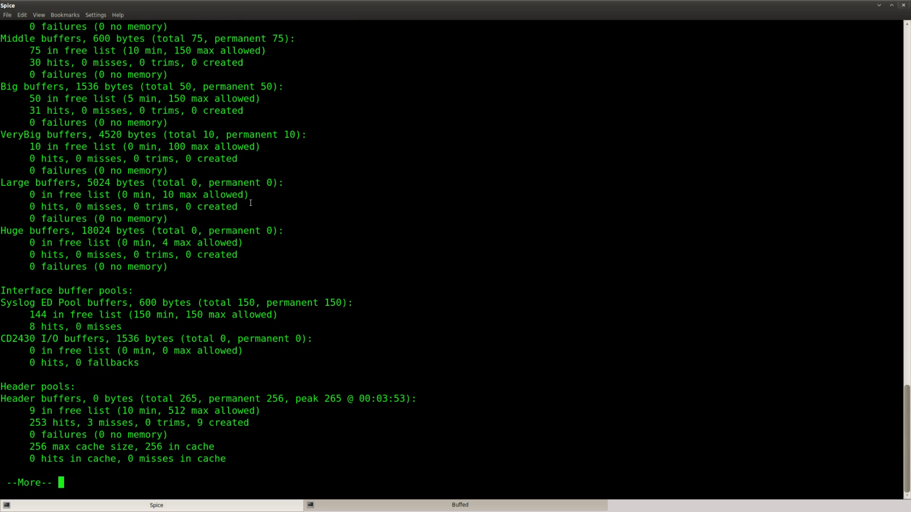
{"action": "scroll", "coordinate": [251, 203], "scroll_direction": "up", "scroll_amount": 3}
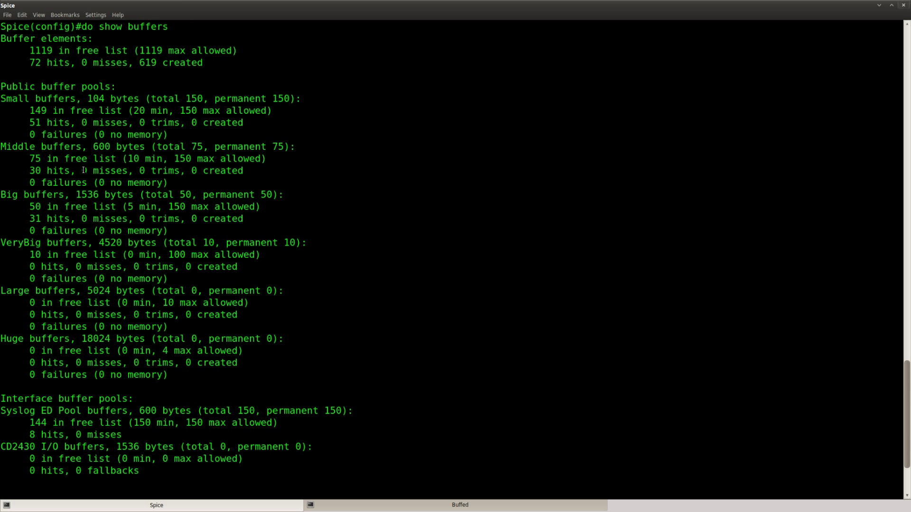
{"action": "left_click_drag", "start_coordinate": [192, 196], "coordinate": [175, 195]}
Edit the recalled buffer command toward 'buffers big permanent 150'
{"action": "key", "text": "Up"}
{"action": "key", "text": "Up"}
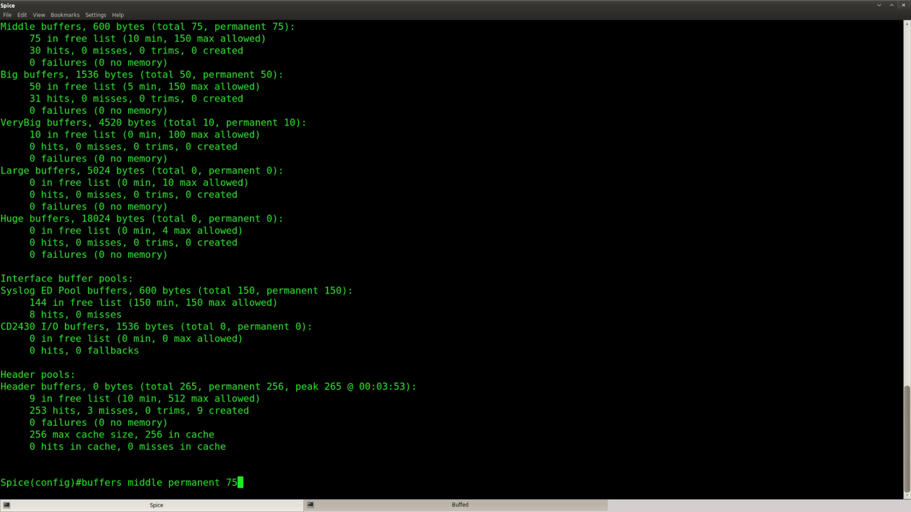
{"action": "key", "text": "BackSpace"}
{"action": "key", "text": "BackSpace"}
{"action": "type", "text": "150"}
{"action": "key", "text": "Left"}
{"action": "key", "text": "Left"}
{"action": "key", "text": "Left"}
{"action": "key", "text": "Left"}
{"action": "key", "text": "Left"}
{"action": "key", "text": "Left"}
{"action": "key", "text": "Left"}
{"action": "key", "text": "Left"}
{"action": "key", "text": "Left"}
{"action": "key", "text": "Left"}
{"action": "key", "text": "Left"}
{"action": "key", "text": "Left"}
{"action": "key", "text": "Left"}
{"action": "key", "text": "Left"}
{"action": "key", "text": "BackSpace"}
{"action": "key", "text": "BackSpace"}
{"action": "key", "text": "BackSpace"}
{"action": "key", "text": "BackSpace"}
{"action": "key", "text": "BackSpace"}
{"action": "key", "text": "BackSpace"}
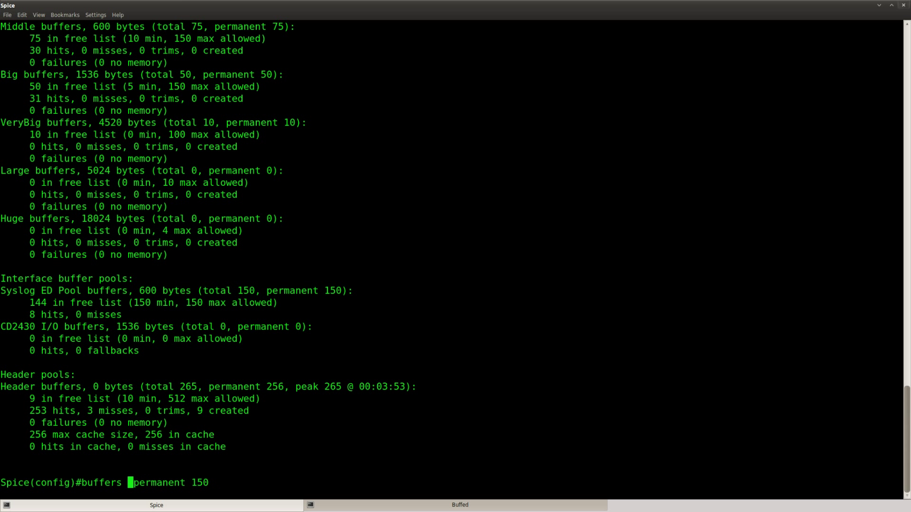
Apply 'buffers big permanent 150' and 'buffers verybig permanent 30'
{"action": "type", "text": "big"}
{"action": "key", "text": "Return"}
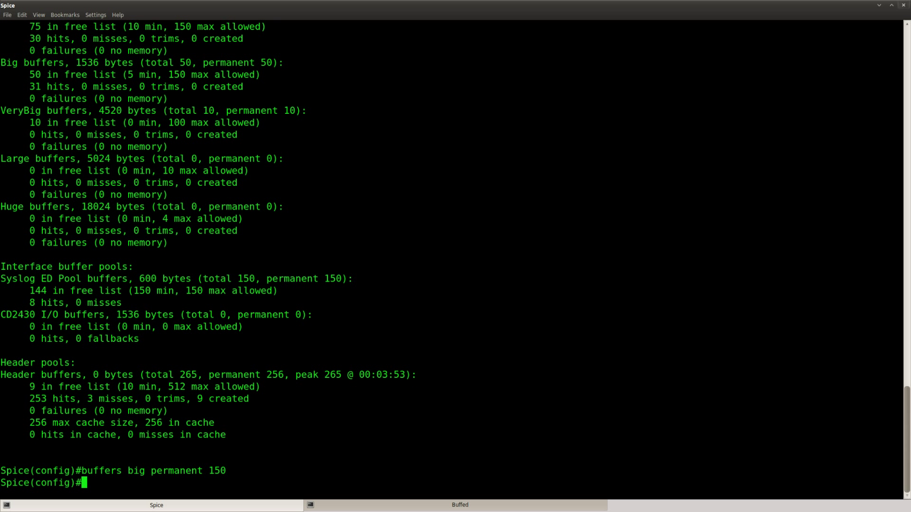
{"action": "type", "text": "buffers verybig perman"}
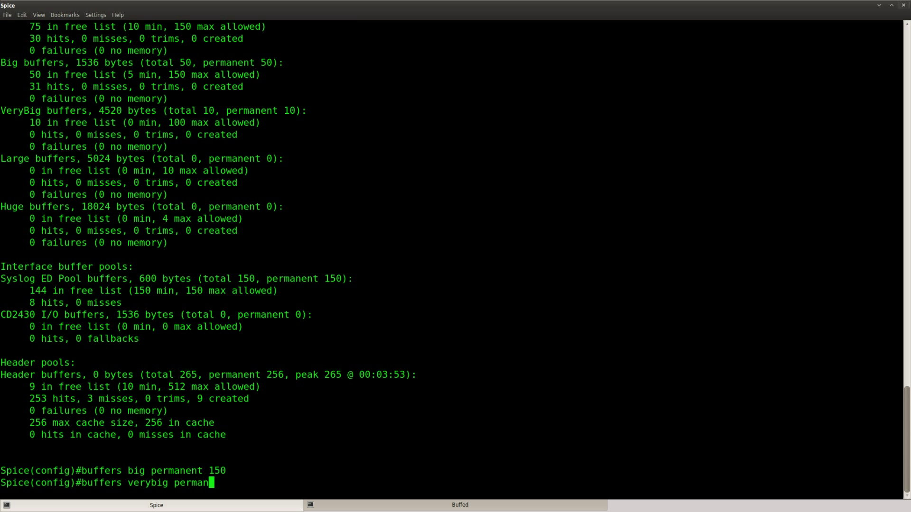
{"action": "type", "text": "ent 30"}
{"action": "key", "text": "Return"}
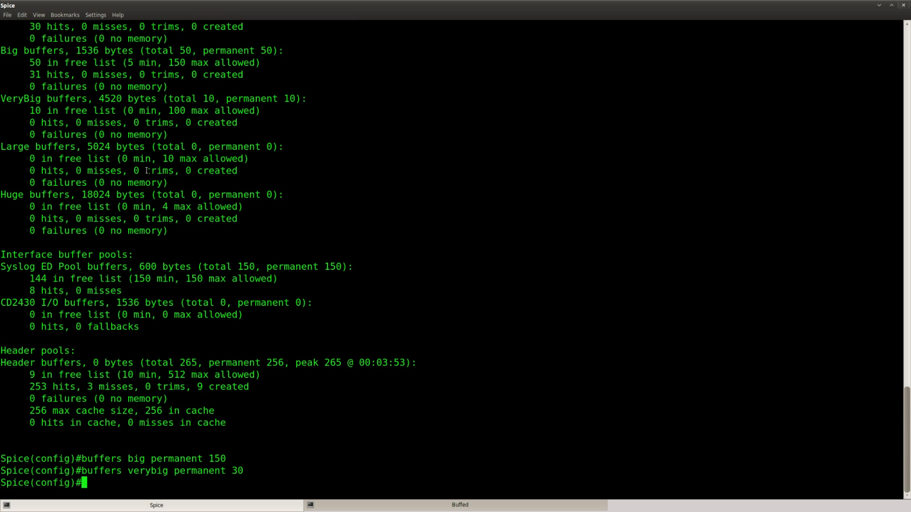
Highlight the empty Large and Huge buffer totals, then return to the lab page
{"action": "left_click_drag", "start_coordinate": [208, 146], "coordinate": [111, 147]}
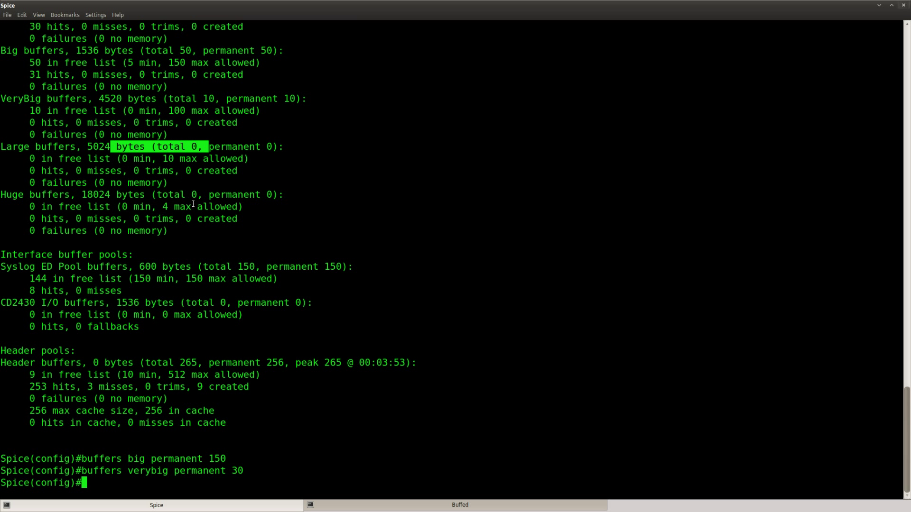
{"action": "left_click_drag", "start_coordinate": [208, 194], "coordinate": [117, 195]}
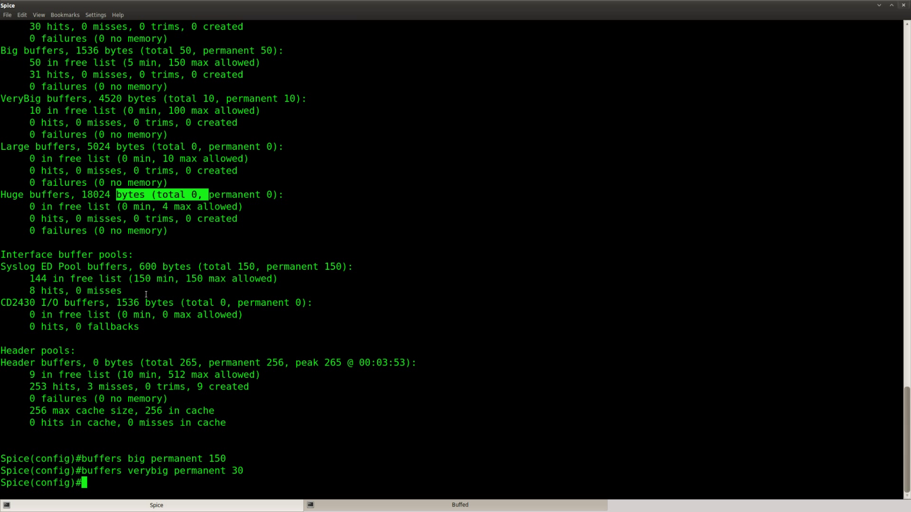
{"action": "left_click", "coordinate": [159, 263]}
{"action": "key", "text": "Return"}
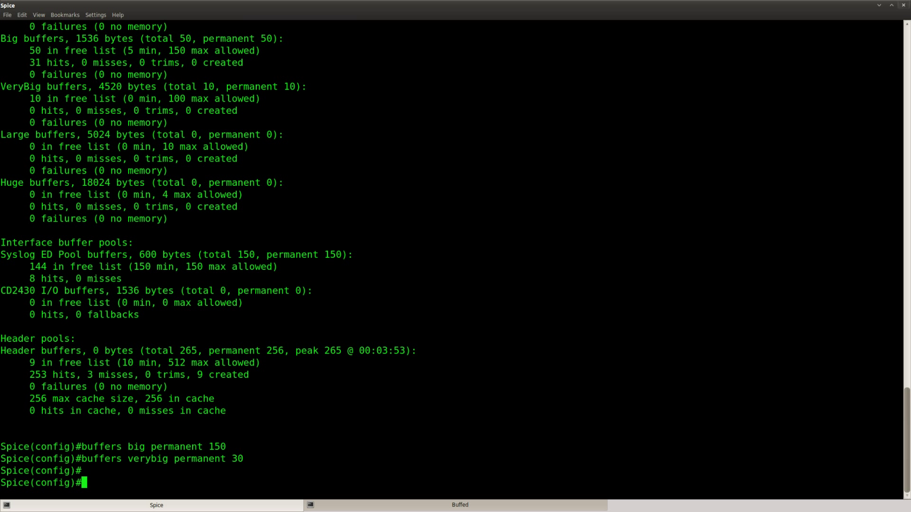
{"action": "key", "text": "alt+Tab"}
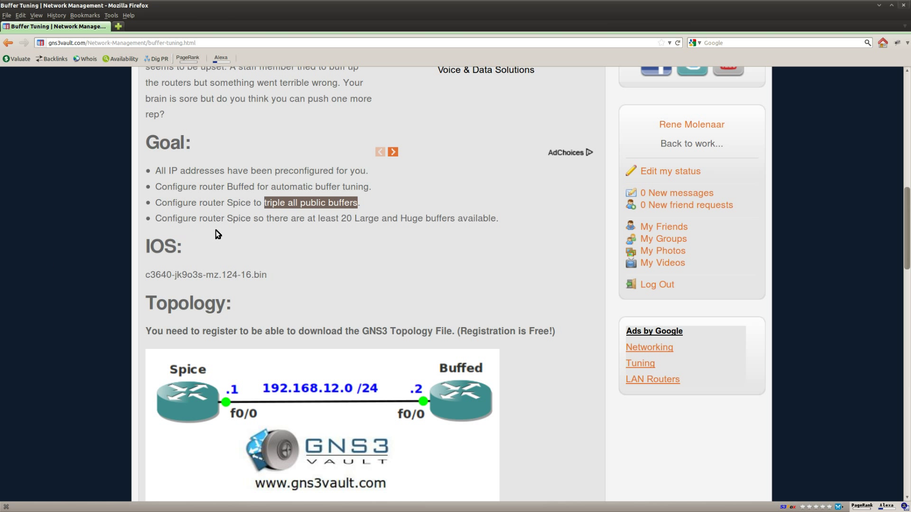
Highlight Spice's goals: triple all public buffers and have 20 Large and Huge buffers
{"action": "left_click_drag", "start_coordinate": [363, 202], "coordinate": [176, 204]}
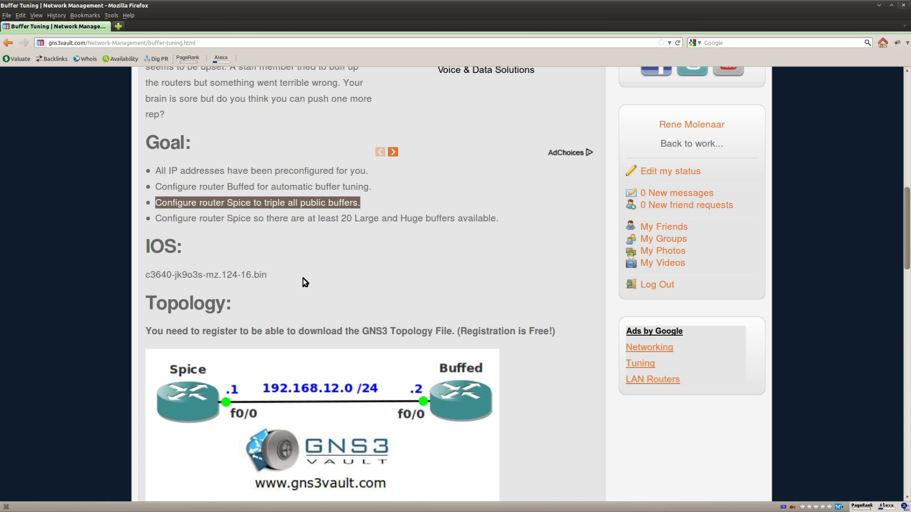
{"action": "left_click", "coordinate": [403, 236]}
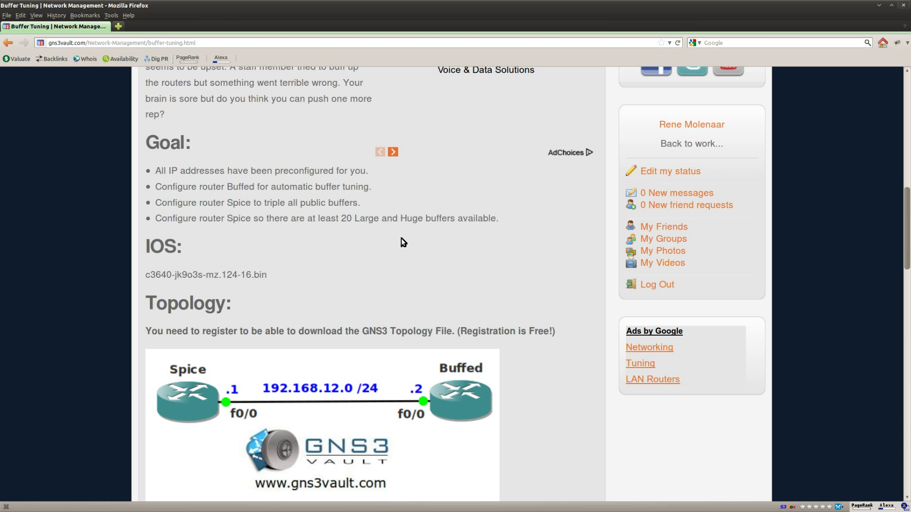
{"action": "left_click_drag", "start_coordinate": [202, 220], "coordinate": [260, 223]}
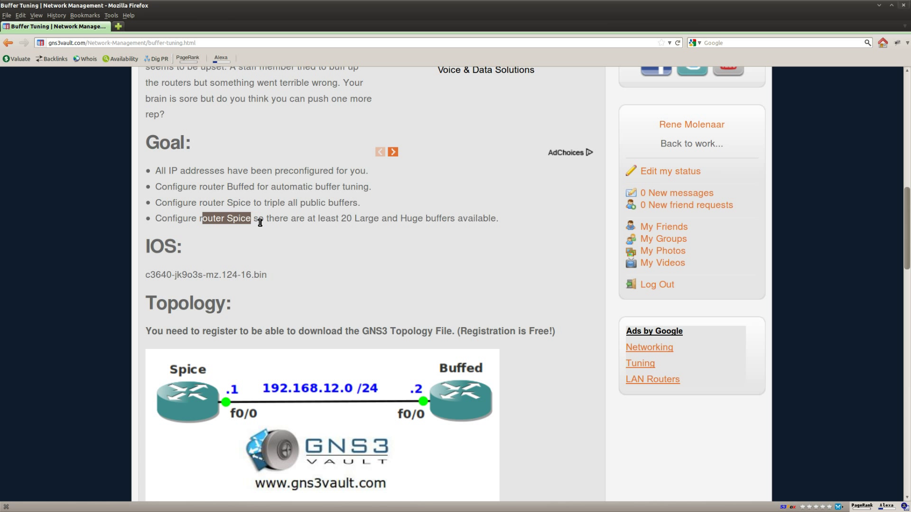
{"action": "left_click", "coordinate": [260, 223]}
{"action": "left_click_drag", "start_coordinate": [341, 219], "coordinate": [497, 226]}
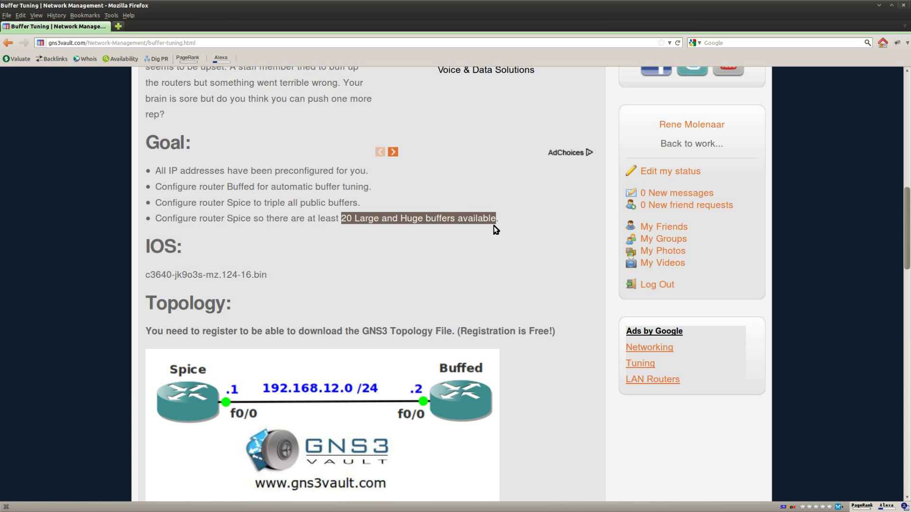
{"action": "left_click", "coordinate": [496, 227]}
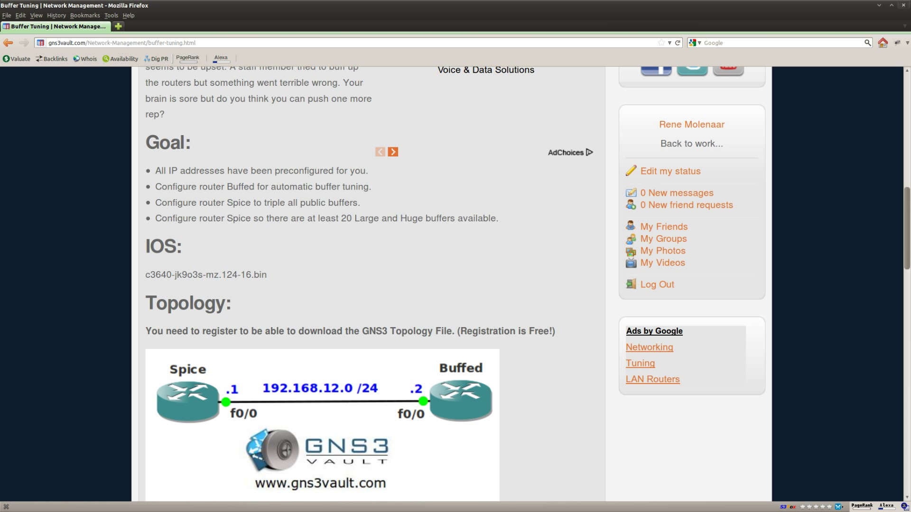
{"action": "key", "text": "alt+Tab"}
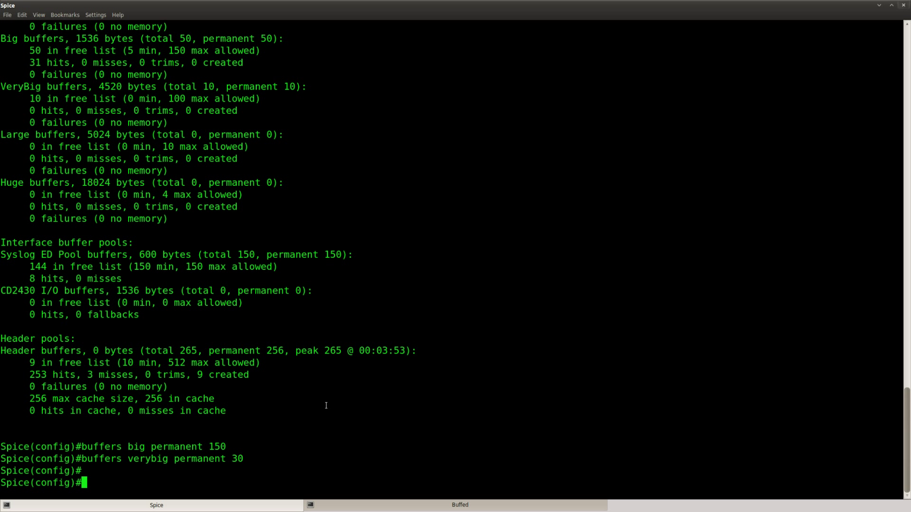
Review the current Large and Huge buffer totals (Huge at 0) against the lab instructions
{"action": "scroll", "coordinate": [302, 230], "scroll_direction": "up", "scroll_amount": 2}
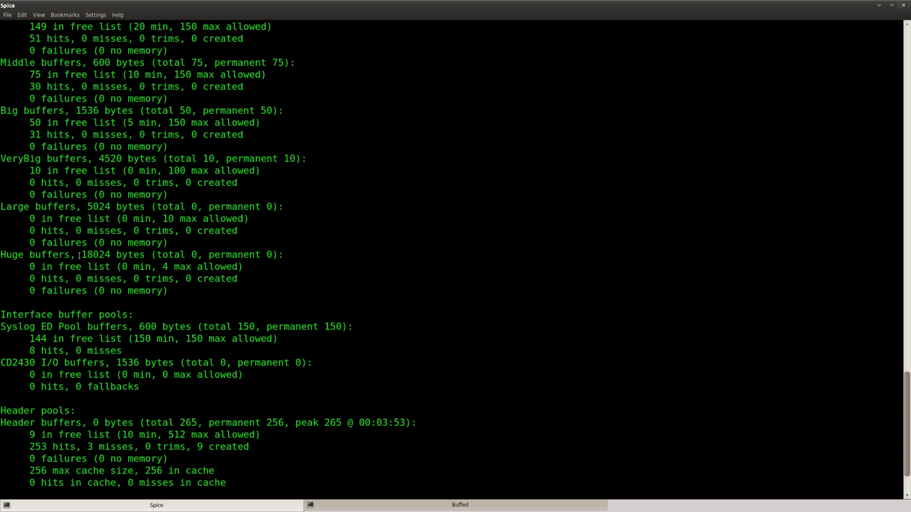
{"action": "triple_click", "coordinate": [222, 211]}
{"action": "left_click_drag", "start_coordinate": [203, 256], "coordinate": [142, 258]}
{"action": "left_click", "coordinate": [149, 266]}
{"action": "key", "text": "alt+Tab"}
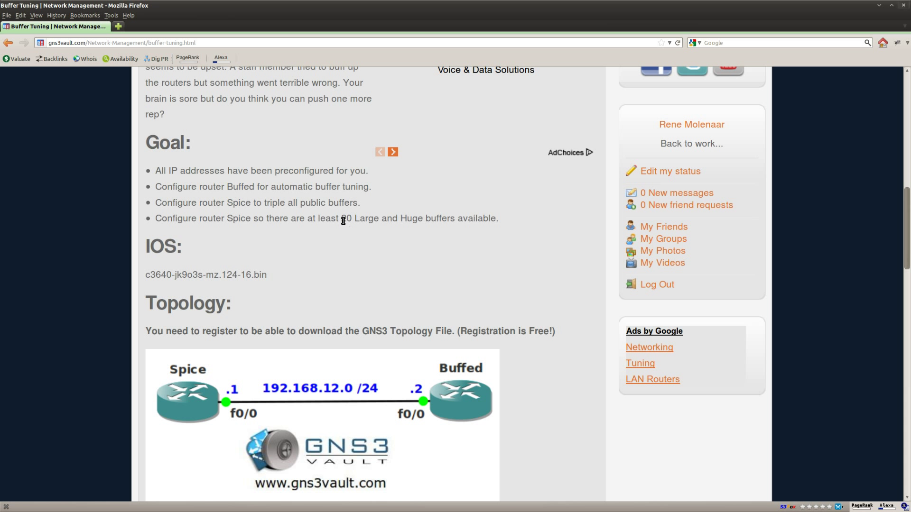
{"action": "key", "text": "alt+Tab"}
Give the Large buffer pool 20 permanent buffers with 'buffers large permanent 20'
{"action": "key", "text": "Return"}
{"action": "key", "text": "Return"}
{"action": "key", "text": "Return"}
{"action": "key", "text": "Return"}
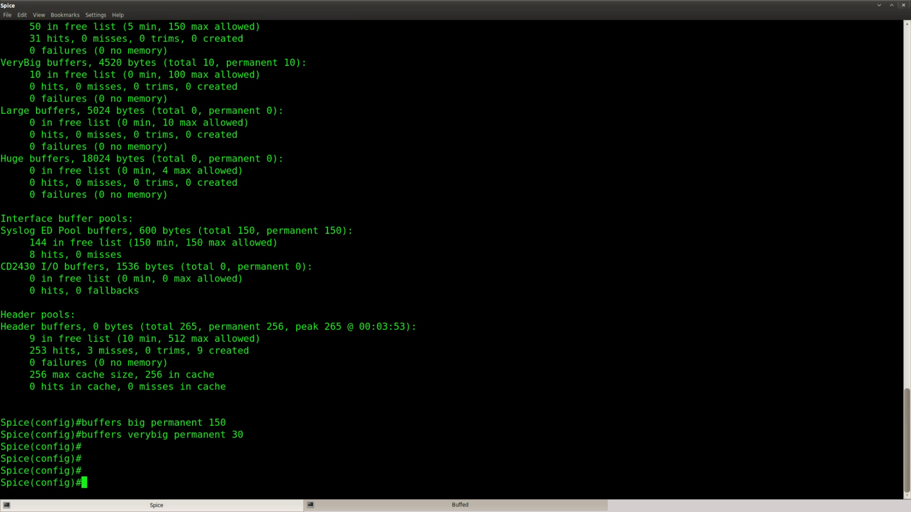
{"action": "key", "text": "Up"}
{"action": "key", "text": "Up"}
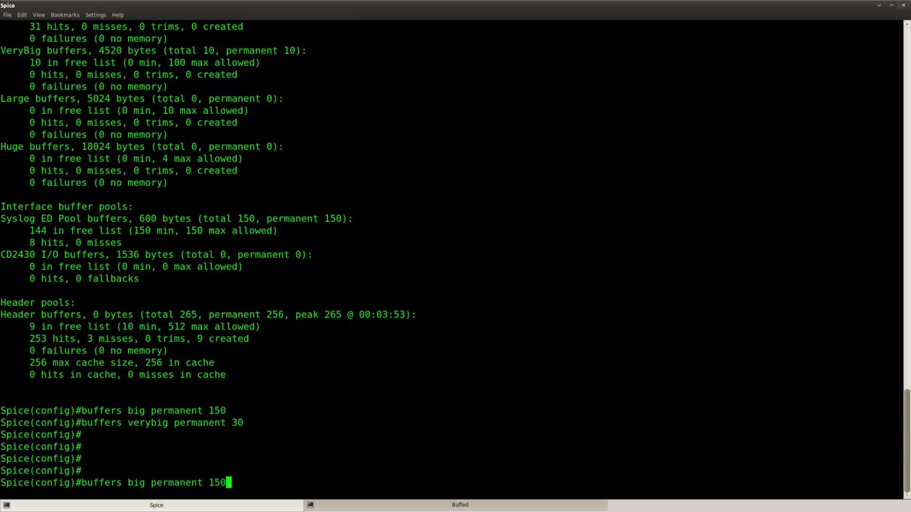
{"action": "key", "text": "Down"}
{"action": "key", "text": "BackSpace"}
{"action": "key", "text": "BackSpace"}
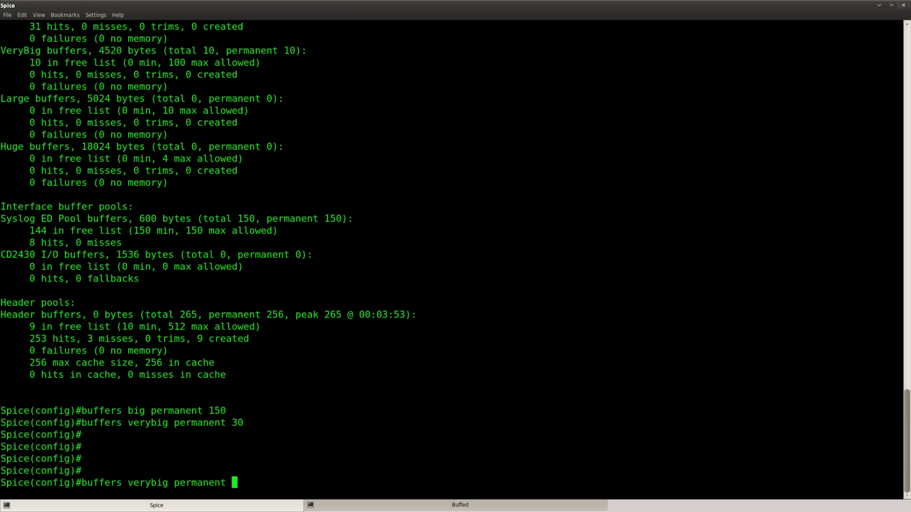
{"action": "type", "text": "20"}
{"action": "key", "text": "Left"}
{"action": "key", "text": "Left"}
{"action": "key", "text": "Left"}
{"action": "key", "text": "Left"}
{"action": "key", "text": "Left"}
{"action": "key", "text": "Left"}
{"action": "key", "text": "Left"}
{"action": "key", "text": "Left"}
{"action": "key", "text": "Left"}
{"action": "key", "text": "Left"}
{"action": "key", "text": "Left"}
{"action": "key", "text": "Left"}
{"action": "key", "text": "Left"}
{"action": "key", "text": "BackSpace"}
{"action": "key", "text": "BackSpace"}
{"action": "key", "text": "BackSpace"}
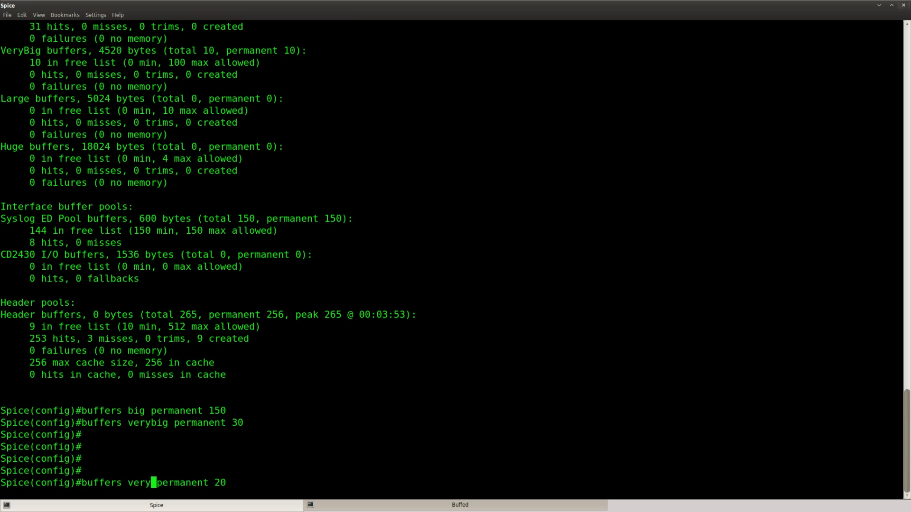
{"action": "key", "text": "BackSpace"}
{"action": "key", "text": "BackSpace"}
{"action": "key", "text": "BackSpace"}
{"action": "key", "text": "BackSpace"}
{"action": "type", "text": "large"}
{"action": "key", "text": "Return"}
Give the Huge buffer pool 20 permanent buffers with 'buffers huge permanent 20'
{"action": "key", "text": "Up"}
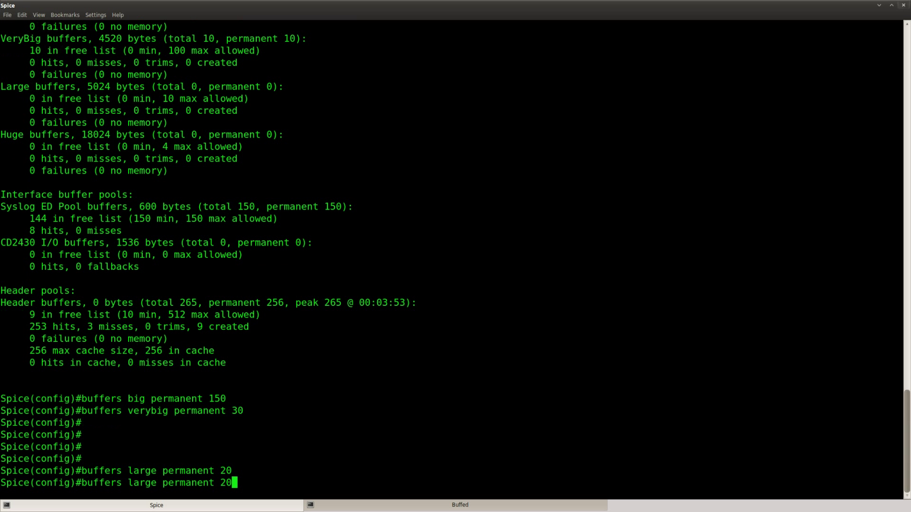
{"action": "key", "text": "Left"}
{"action": "key", "text": "Left"}
{"action": "key", "text": "Left"}
{"action": "key", "text": "Left"}
{"action": "key", "text": "Left"}
{"action": "key", "text": "Left"}
{"action": "key", "text": "Left"}
{"action": "key", "text": "Left"}
{"action": "key", "text": "Left"}
{"action": "key", "text": "Left"}
{"action": "key", "text": "Left"}
{"action": "key", "text": "Left"}
{"action": "key", "text": "Left"}
{"action": "key", "text": "BackSpace"}
{"action": "key", "text": "BackSpace"}
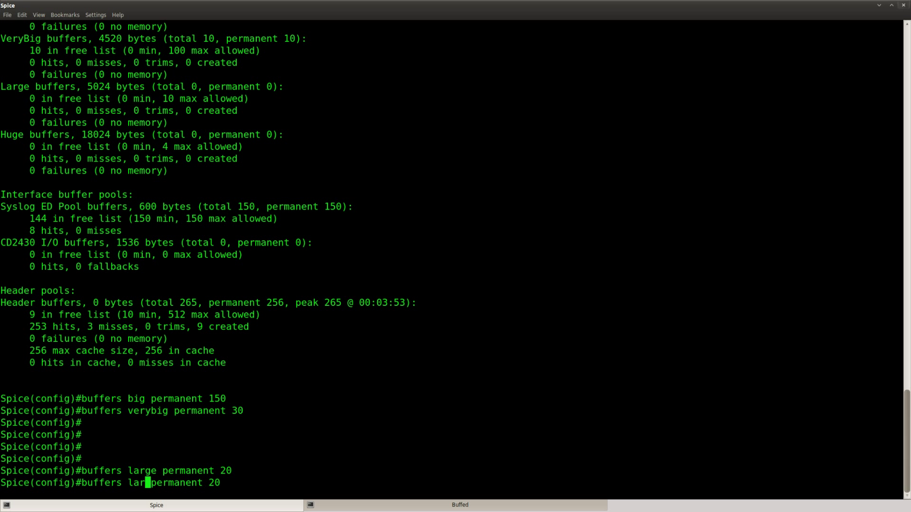
{"action": "key", "text": "BackSpace"}
{"action": "key", "text": "BackSpace"}
{"action": "key", "text": "BackSpace"}
{"action": "type", "text": "huge"}
{"action": "key", "text": "Return"}
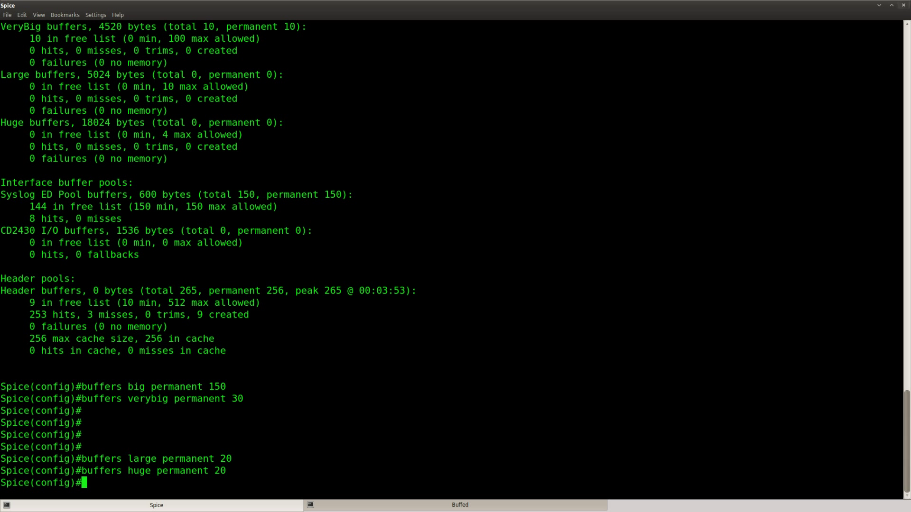
Run 'do show buffers', confirm Large and Huge totals of 20, then return to the lab page
{"action": "type", "text": "do show buffers"}
{"action": "key", "text": "Return"}
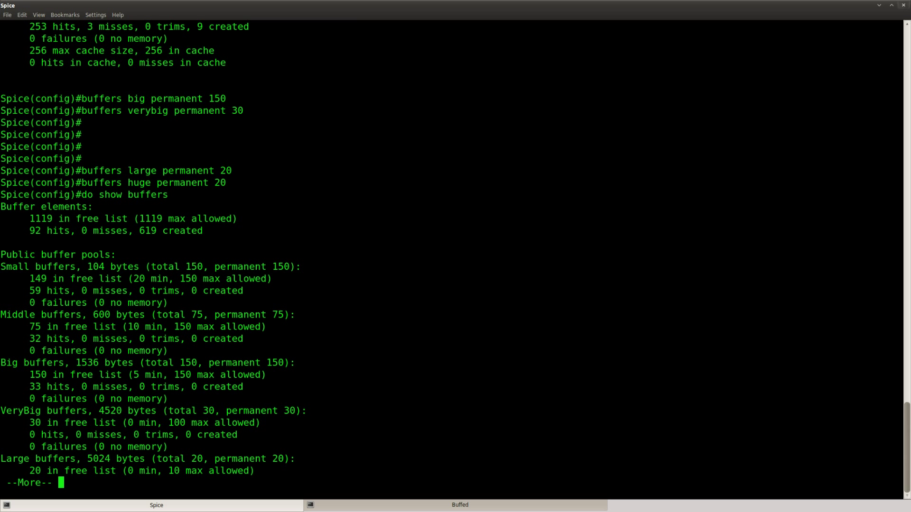
{"action": "key", "text": "Return"}
{"action": "key", "text": "Return"}
{"action": "key", "text": "Return"}
{"action": "key", "text": "Return"}
{"action": "key", "text": "Return"}
{"action": "key", "text": "Return"}
{"action": "key", "text": "Return"}
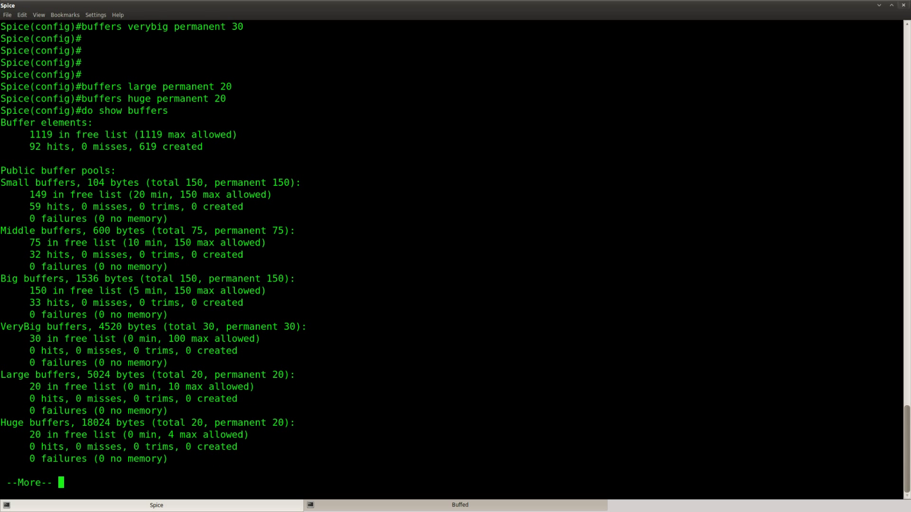
{"action": "left_click_drag", "start_coordinate": [158, 375], "coordinate": [262, 377]}
{"action": "left_click_drag", "start_coordinate": [170, 423], "coordinate": [269, 425]}
{"action": "left_click", "coordinate": [203, 461]}
{"action": "key", "text": "Return"}
{"action": "key", "text": "Return"}
{"action": "key", "text": "Return"}
{"action": "key", "text": "Return"}
{"action": "key", "text": "Return"}
{"action": "key", "text": "Return"}
{"action": "key", "text": "Return"}
{"action": "key", "text": "Return"}
{"action": "key", "text": "Return"}
{"action": "key", "text": "Return"}
{"action": "key", "text": "Return"}
{"action": "key", "text": "Return"}
{"action": "key", "text": "Return"}
{"action": "key", "text": "Return"}
{"action": "key", "text": "Return"}
{"action": "key", "text": "Return"}
{"action": "key", "text": "Return"}
{"action": "key", "text": "Return"}
{"action": "key", "text": "Return"}
{"action": "key", "text": "Return"}
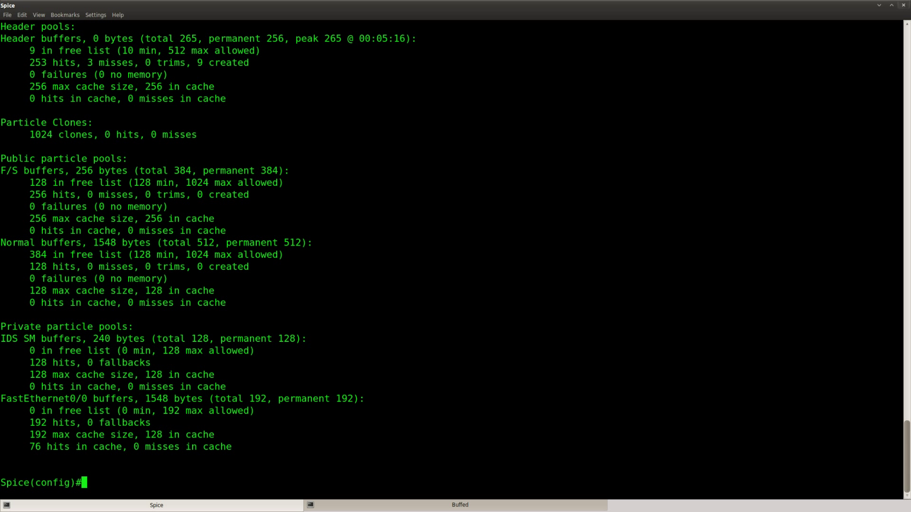
{"action": "key", "text": "alt+Tab"}
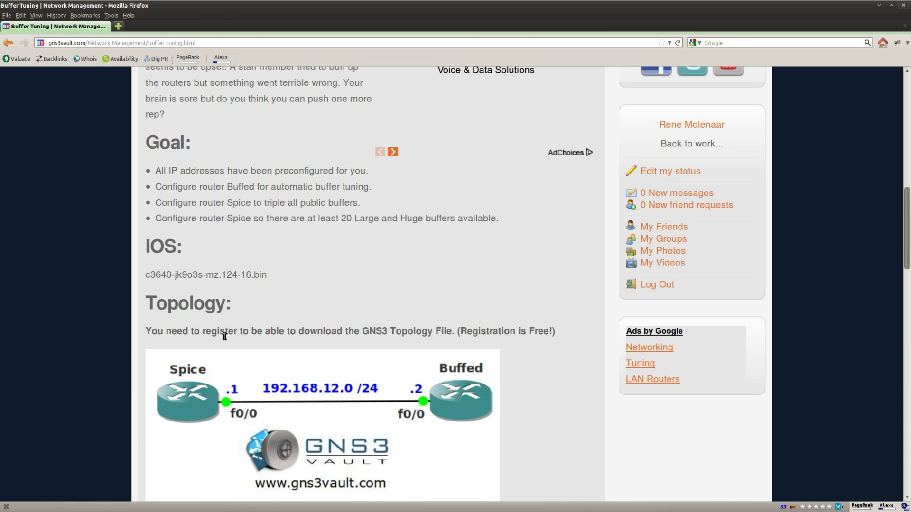